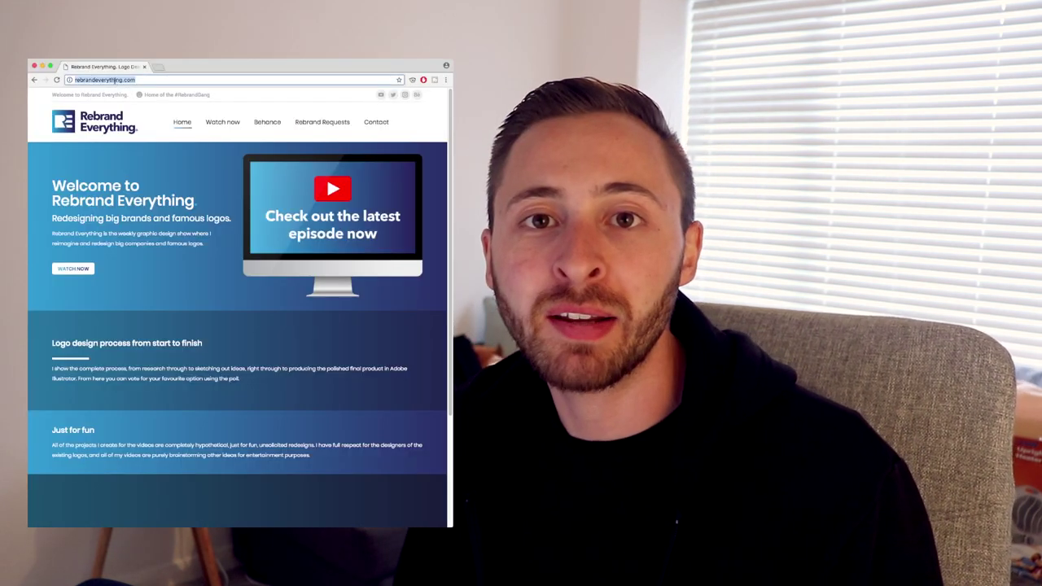
Go to the Rebrand Requests page from the site's top navigation bar
click(315, 127)
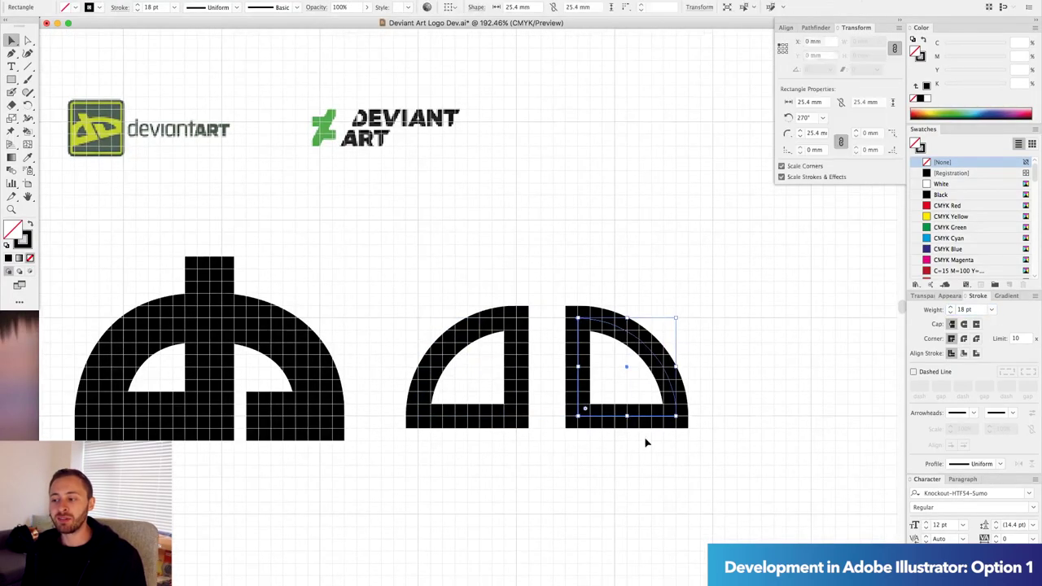
Draw a tall stem up from the dome and a circle cutting its arc, stem on top
mouse_move(509, 334)
mouse_down()
mouse_move(535, 219)
mouse_move(530, 233)
mouse_up()
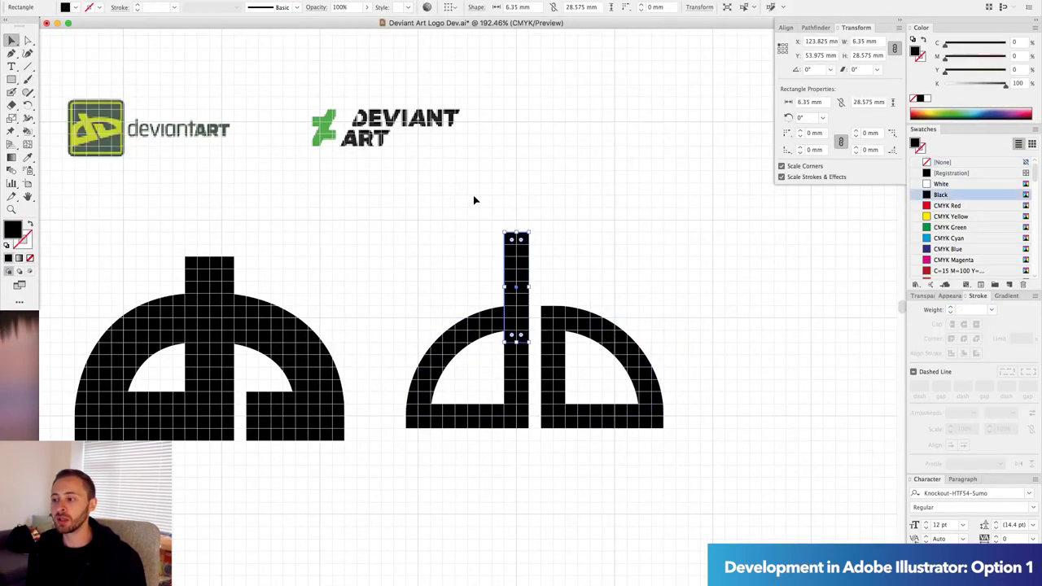
scroll(475, 200, up, 3)
key(l)
mouse_move(477, 389)
mouse_down()
mouse_move(570, 314)
mouse_move(620, 244)
mouse_up()
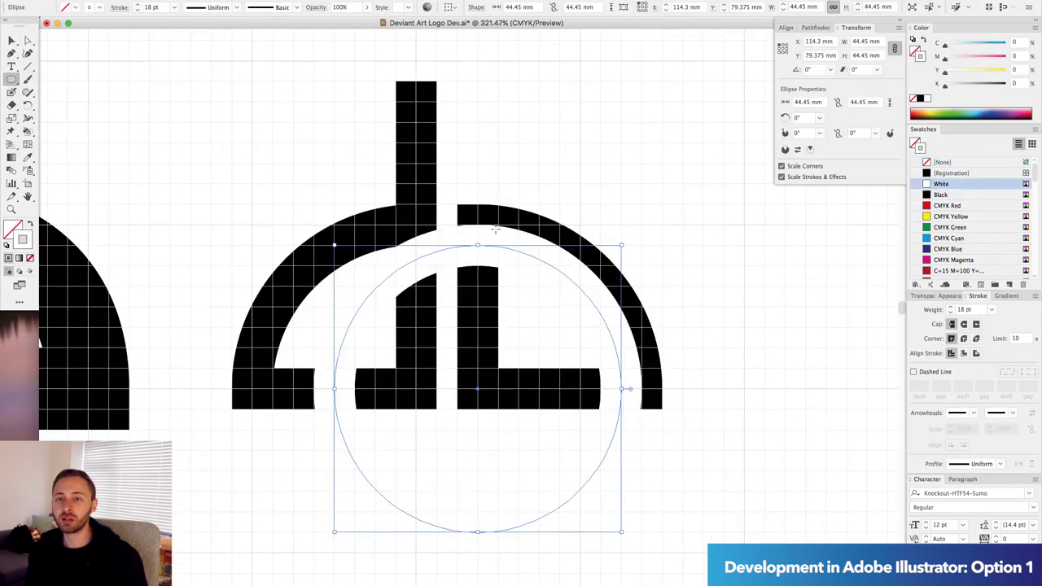
key(v)
click(554, 107)
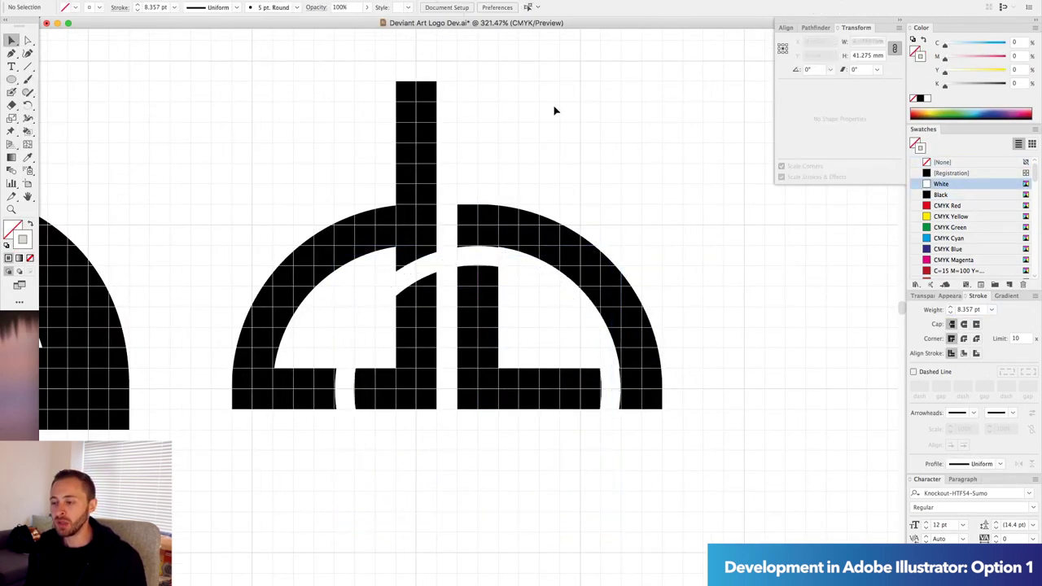
click(325, 310)
key(ctrl+shift+bracketright)
Add a rectangle bar at the right end of the L shape
key(m)
drag(581, 371, 661, 428)
scroll(495, 214, down, 3)
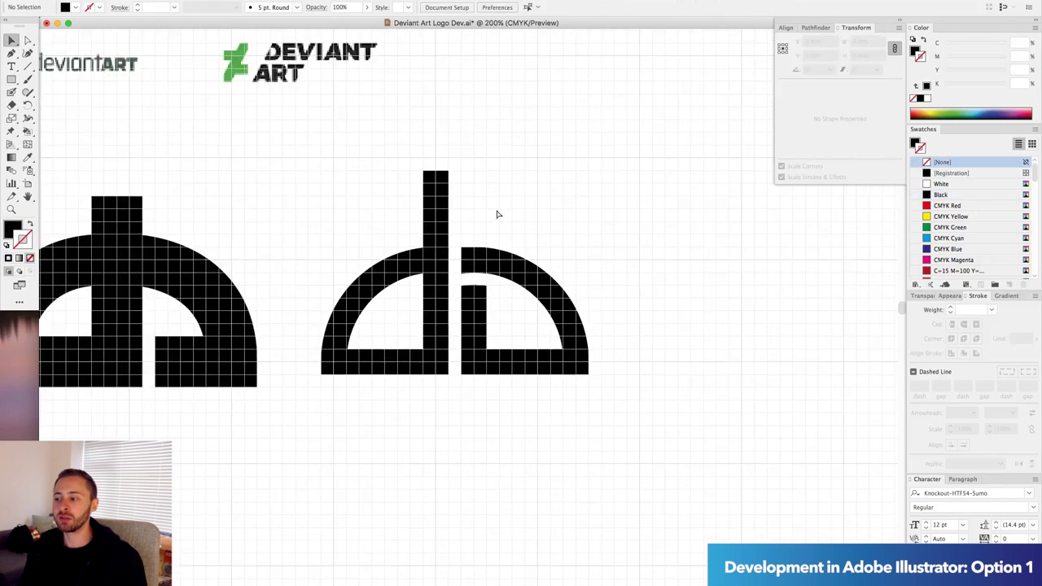
scroll(481, 242, up, 5)
click(440, 241)
scroll(441, 239, down, 5)
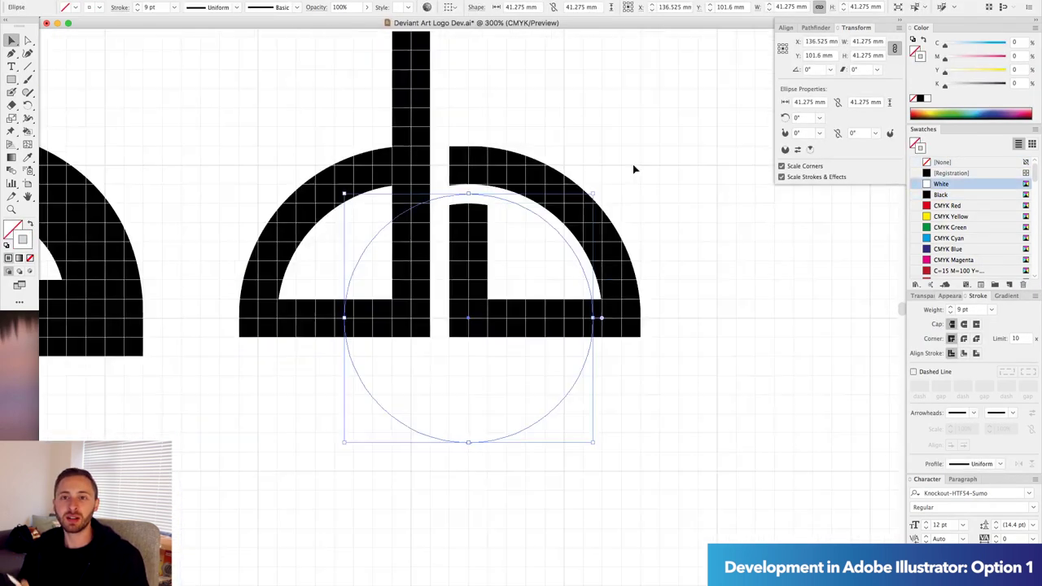
click(588, 200)
Select the inner arc of the right d, then the bridge rectangle and inner bar
key(a)
drag(507, 200, 593, 229)
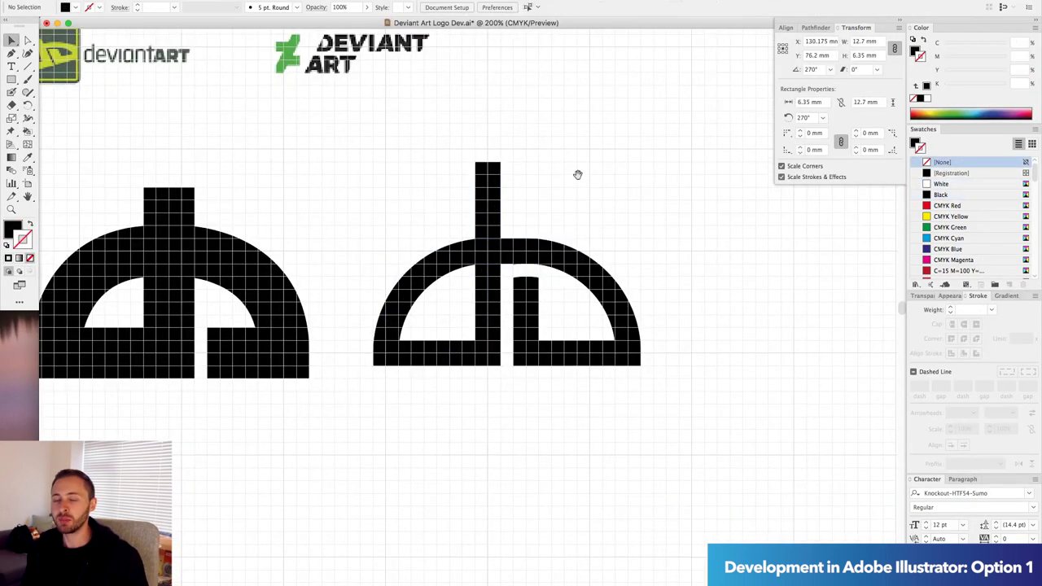
scroll(519, 258, up, 5)
key(v)
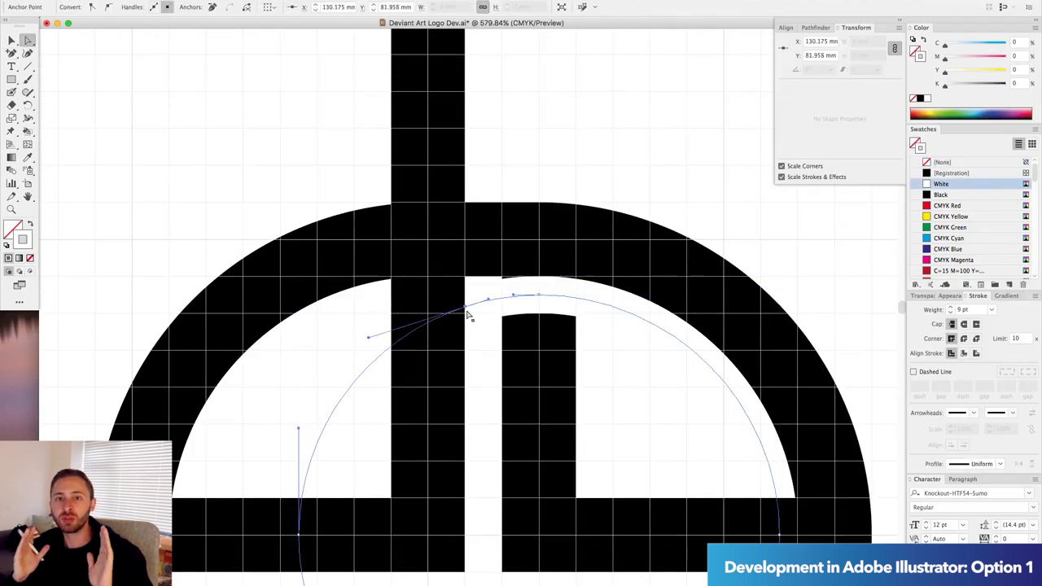
click(465, 301)
scroll(558, 360, up, 2)
click(423, 358)
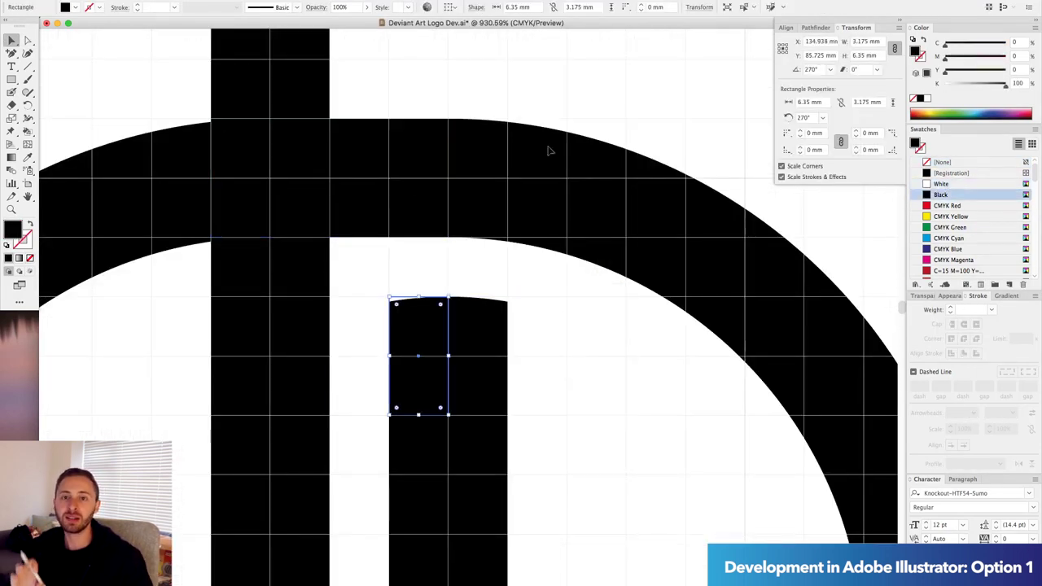
scroll(548, 151, down, 4)
click(531, 215)
scroll(533, 248, down, 1)
Round the bottom corners of the d shapes with Round Join
drag(380, 267, 590, 399)
scroll(489, 326, right, 3)
scroll(295, 361, up, 3)
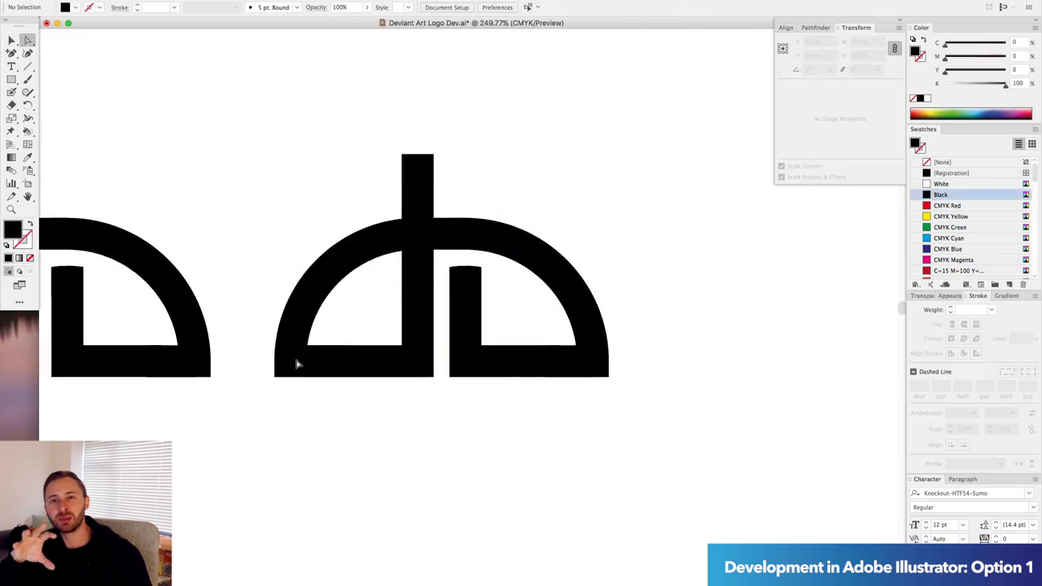
click(296, 361)
click(965, 340)
scroll(575, 305, up, 5)
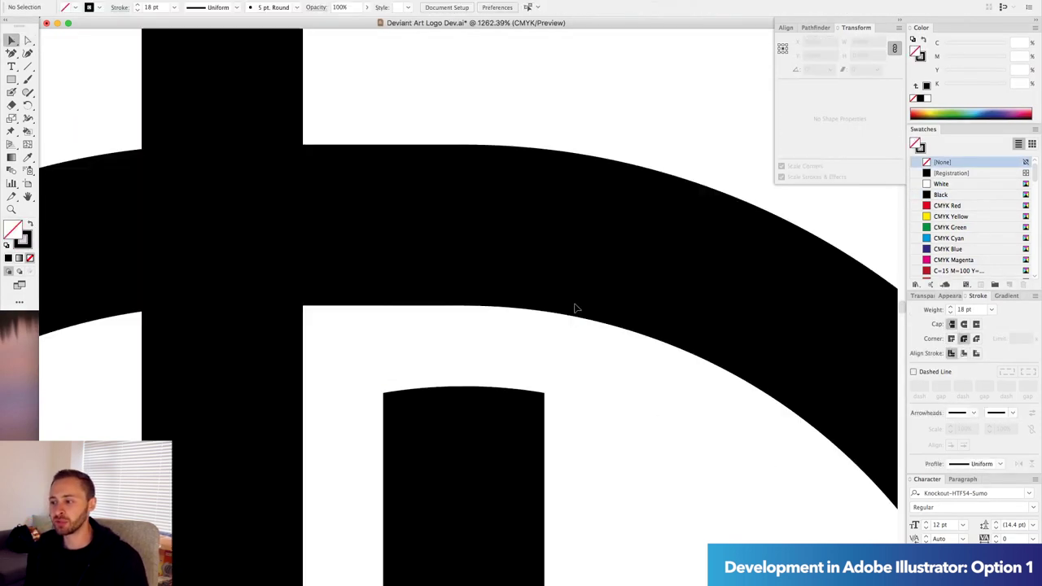
click(407, 400)
scroll(231, 292, down, 4)
click(231, 291)
scroll(231, 292, down, 2)
scroll(416, 154, right, 5)
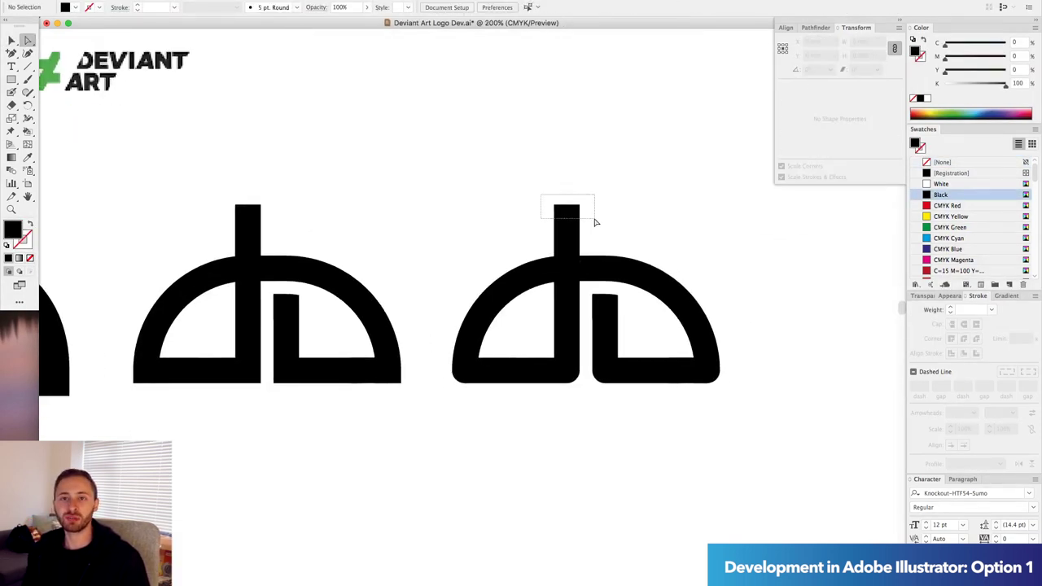
Pen-draw an 18 pt hooked stroke rising from the bridge and bending right
key(p)
click(449, 274)
click(449, 199)
click(499, 200)
key(shift+x)
scroll(497, 204, up, 3)
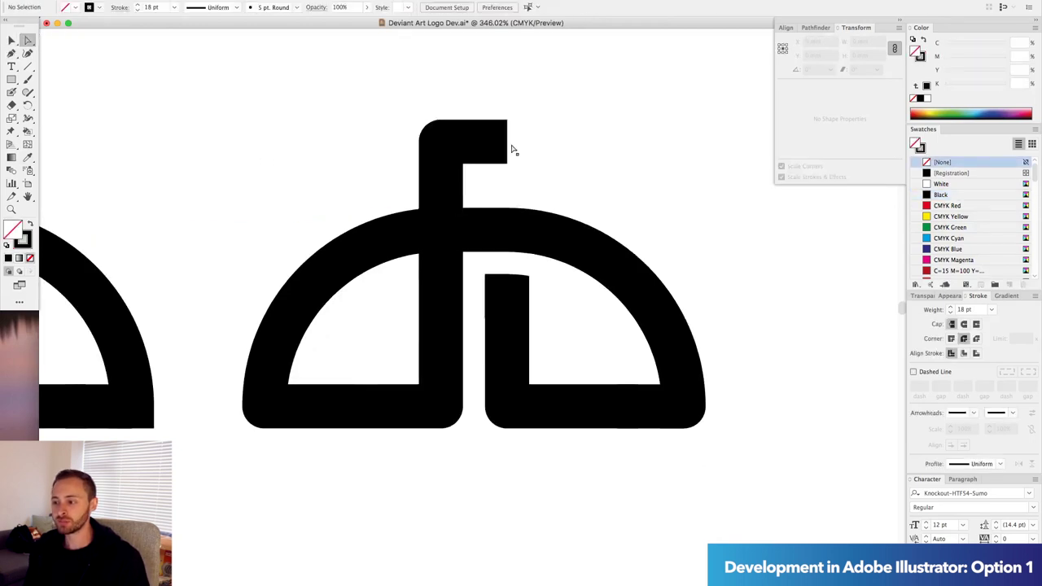
key(ctrl+apostrophe)
ctrl+click(474, 160)
Hide the grid and place a duplicate of the hooked-top logo to the right
key(ctrl+apostrophe)
scroll(438, 209, down, 3)
click(372, 274)
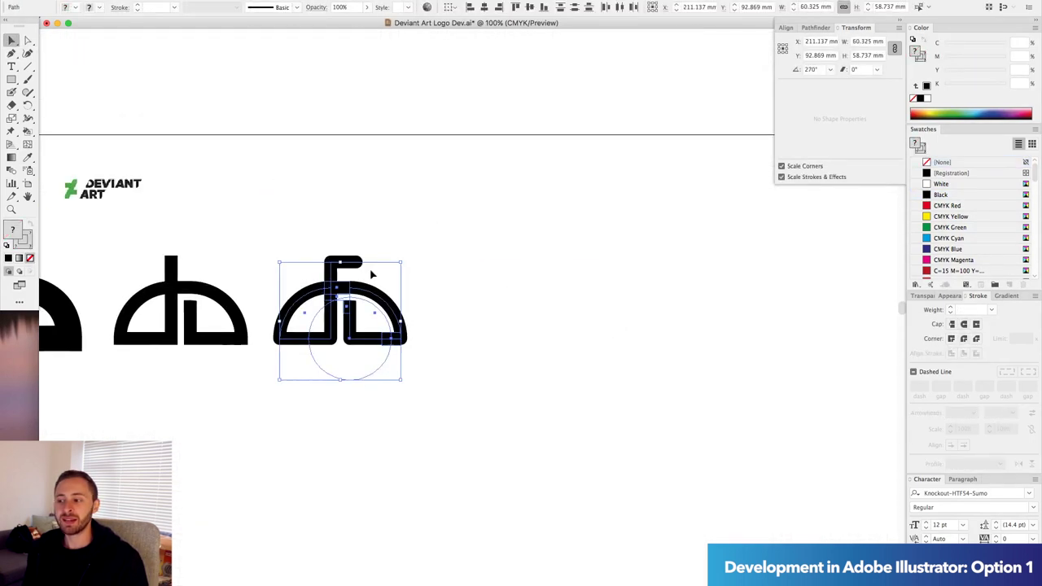
drag(372, 275, 518, 274)
scroll(518, 261, up, 3)
Delete the hook's top cap so only the stem remains, then inspect the right D's anchors
key(a)
drag(497, 192, 537, 241)
key(Delete)
click(511, 344)
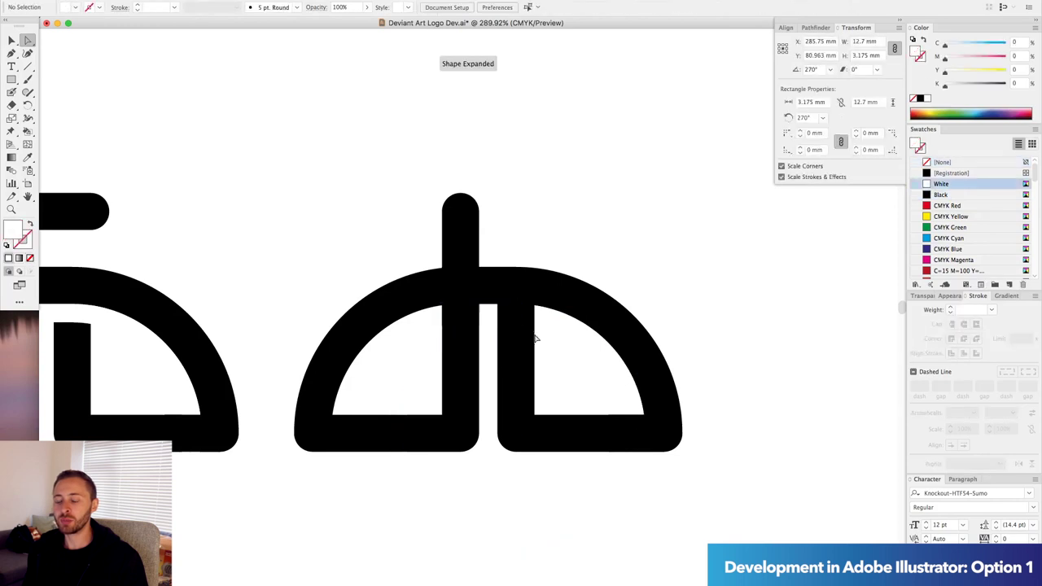
key(a)
click(654, 356)
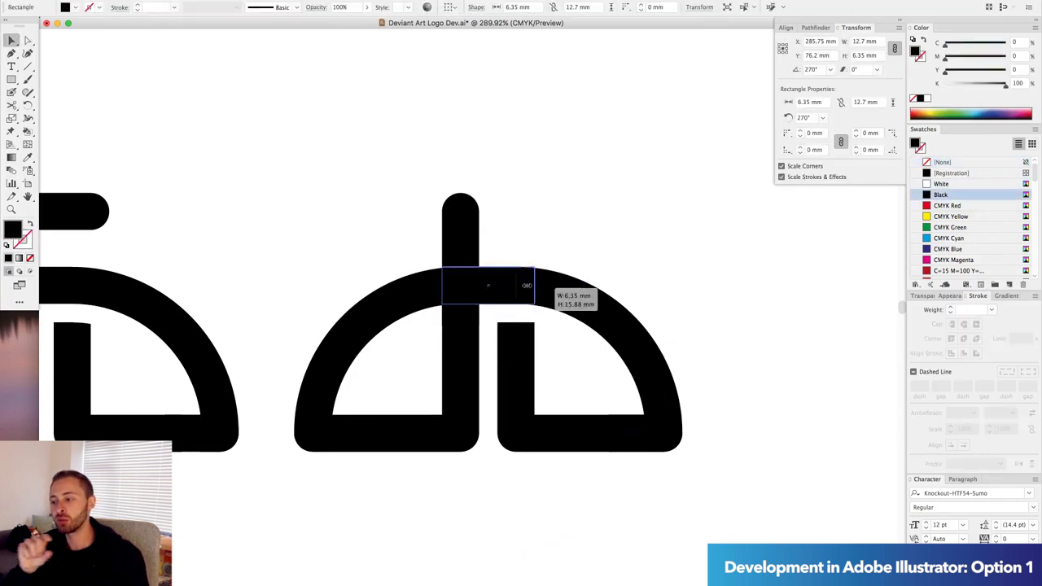
scroll(512, 297, down, 1)
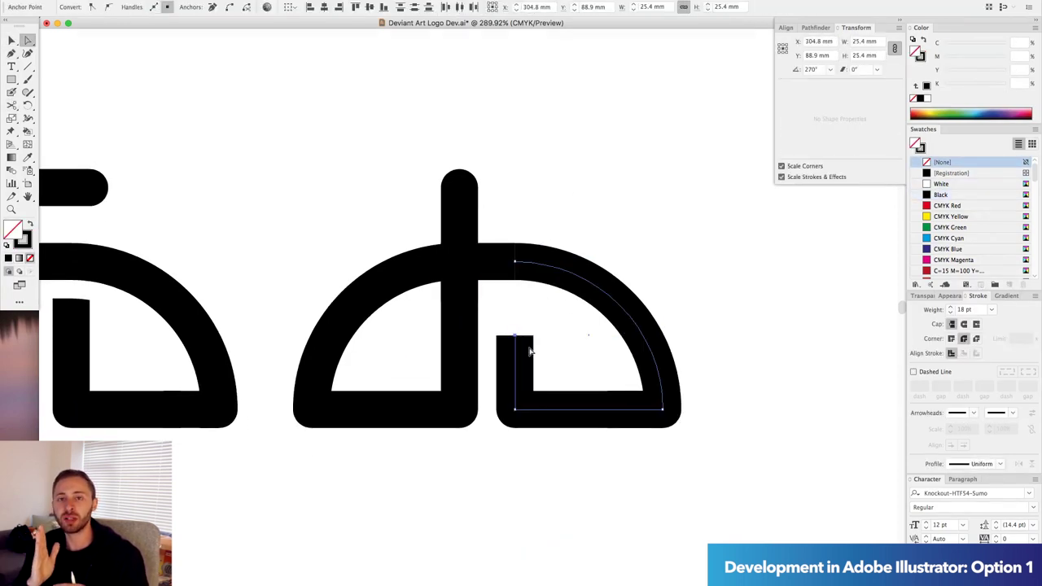
drag(648, 466, 649, 466)
Redraw the right half into an e with a Pen path, giving the inner corner square ends
key(p)
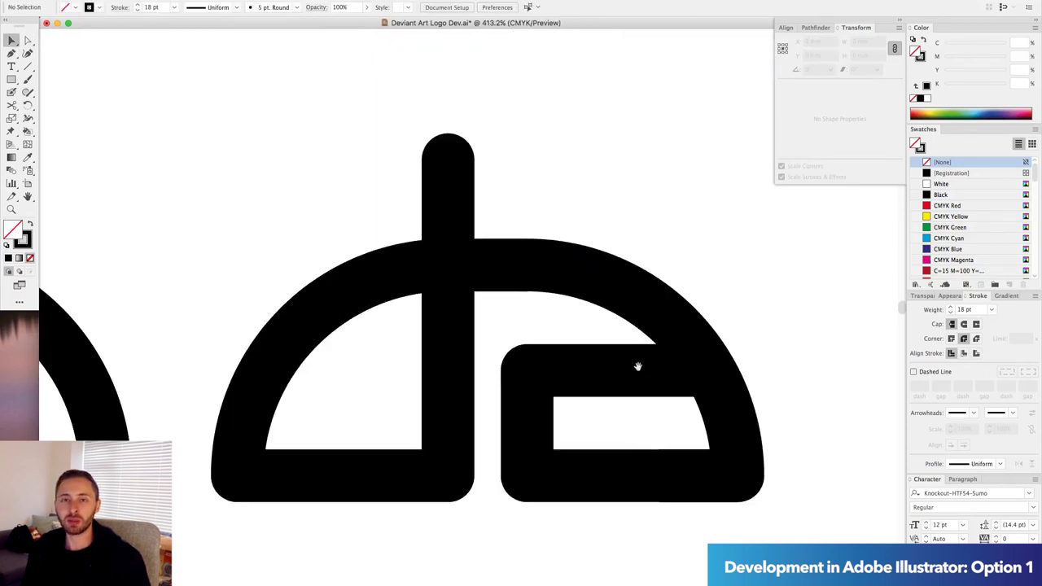
drag(637, 366, 637, 342)
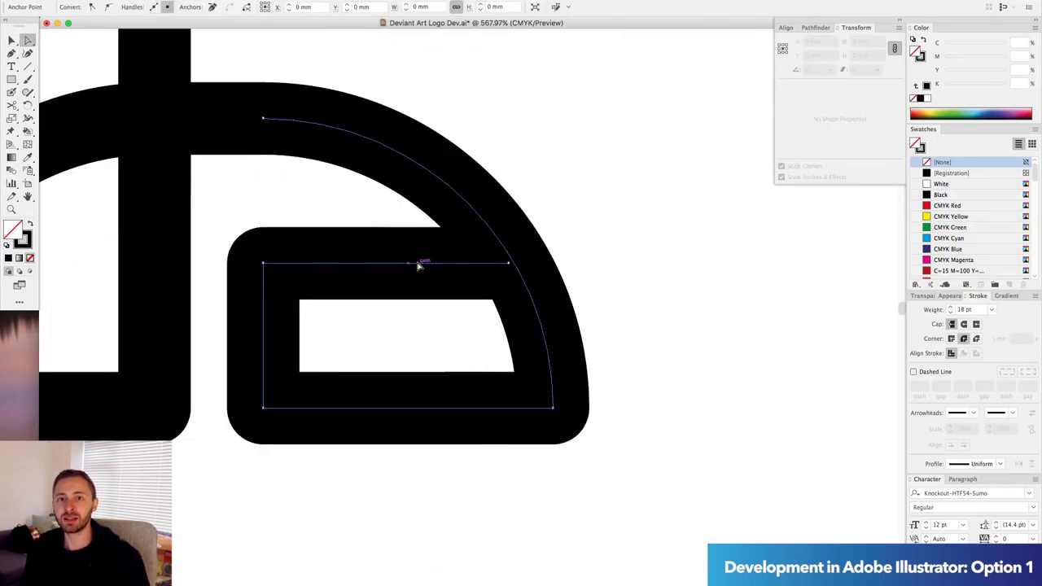
key(v)
click(952, 324)
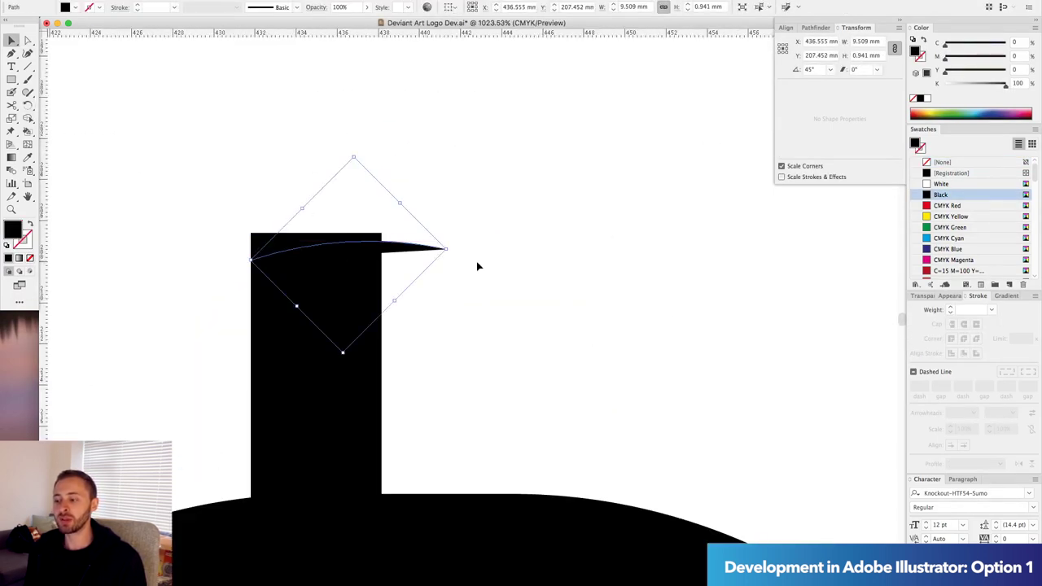
scroll(477, 265, up, 5)
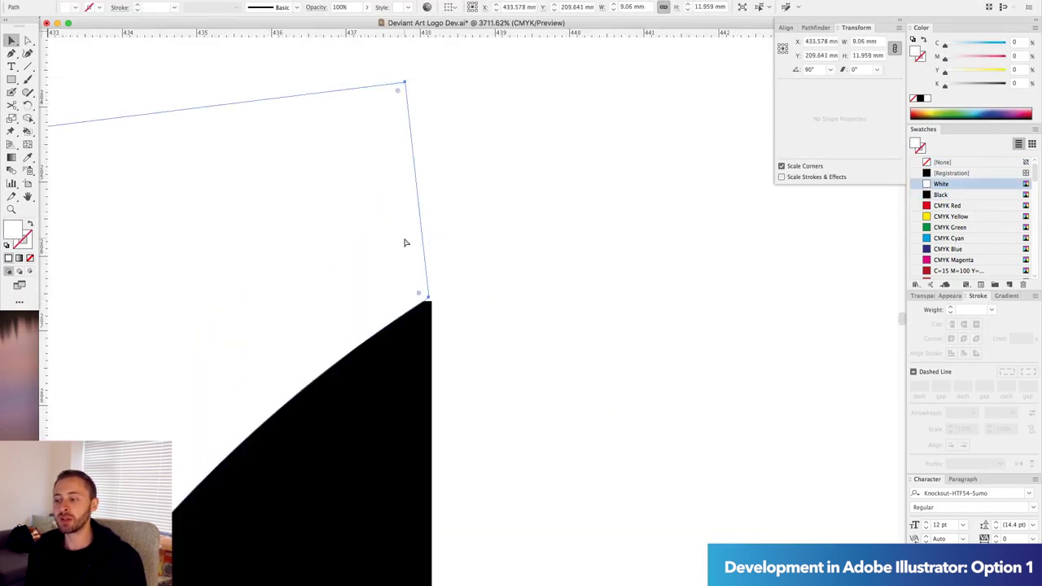
key(ctrl+y)
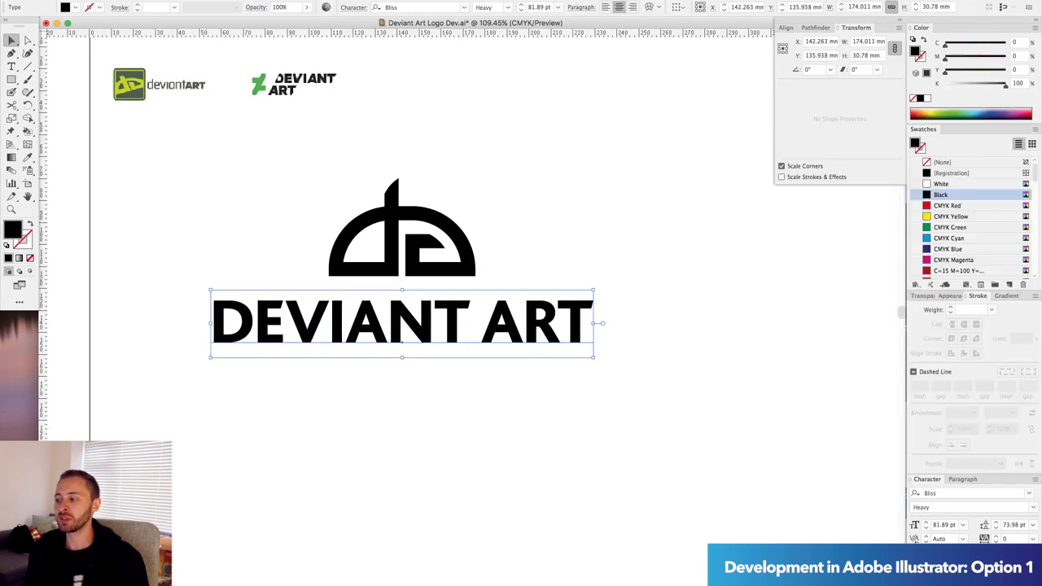
Move the Deviant Art title upward and clear the t's anchor selection
drag(364, 335, 359, 303)
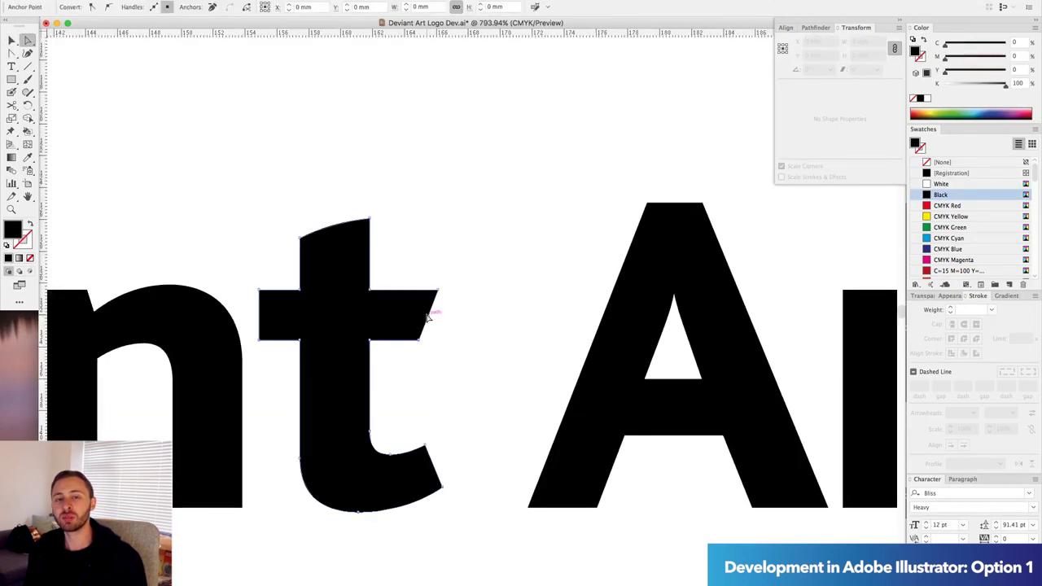
scroll(494, 220, down, 6)
key(ctrl+shift+a)
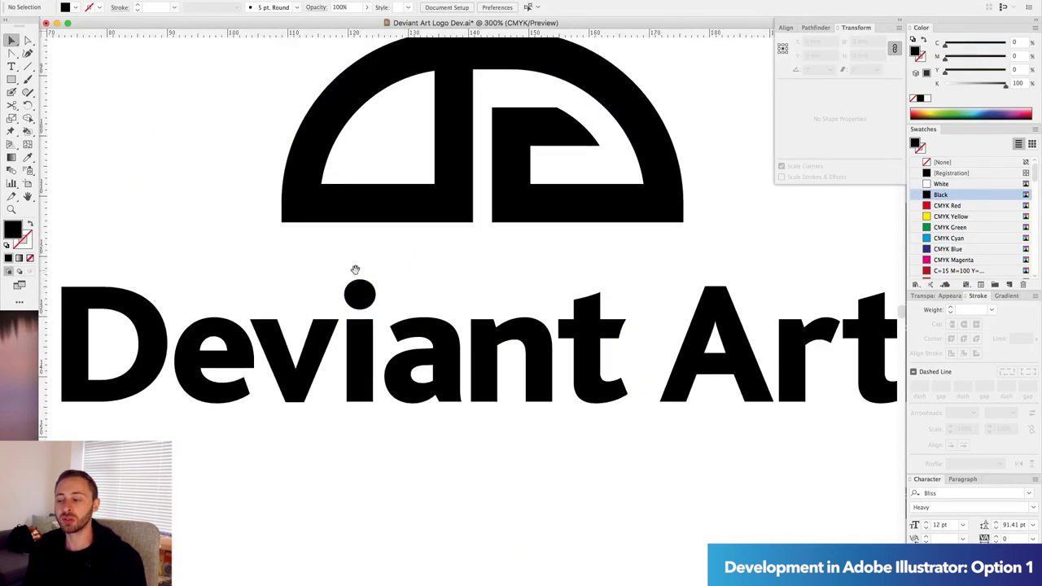
scroll(315, 352, up, 3)
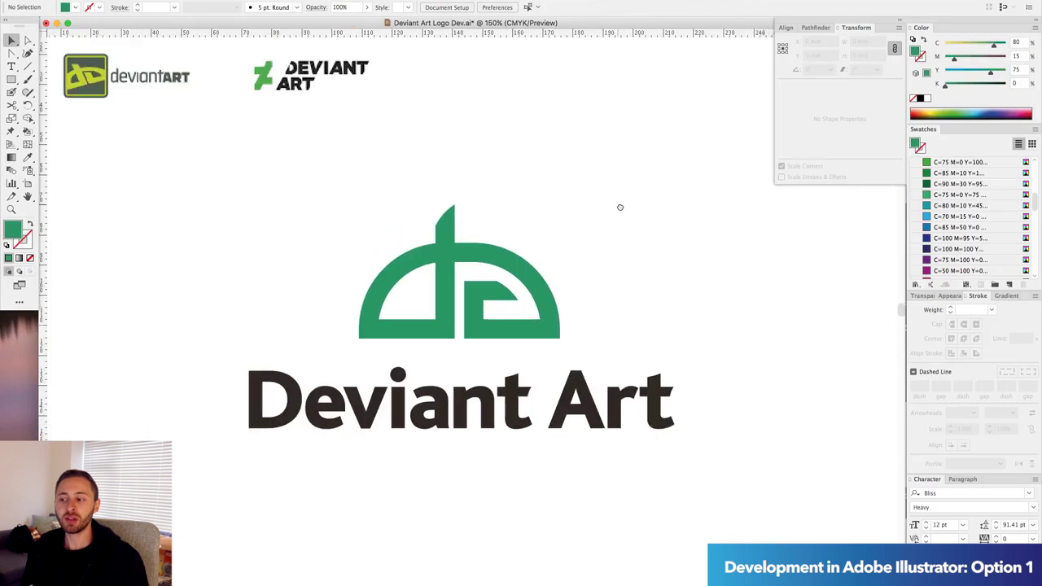
scroll(594, 363, down, 2)
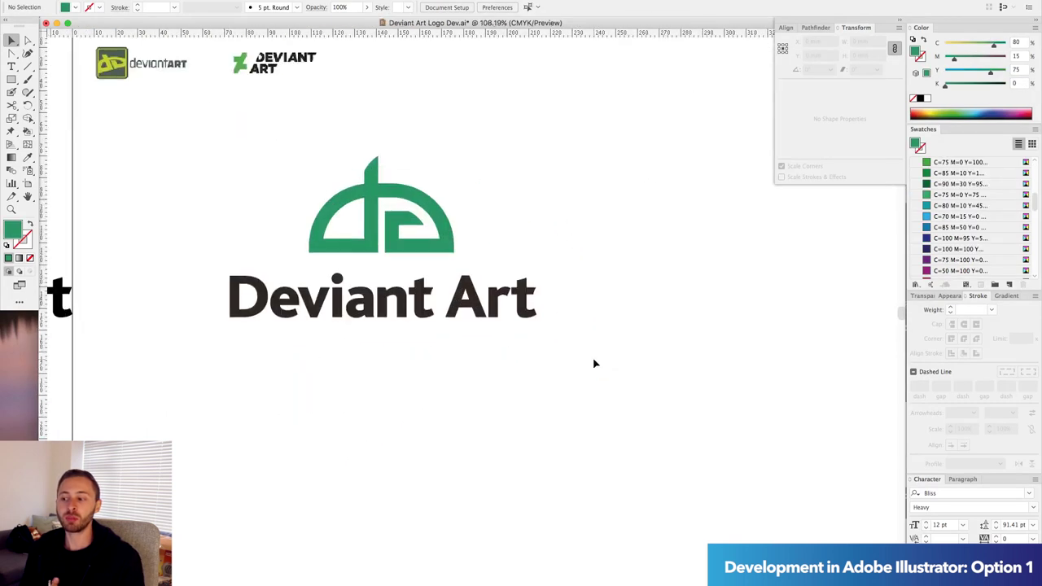
Place a duplicate of the green logo group below and undo the text enlargement
click(535, 276)
drag(535, 277, 517, 346)
key(ctrl+minus)
key(ctrl+minus)
click(450, 260)
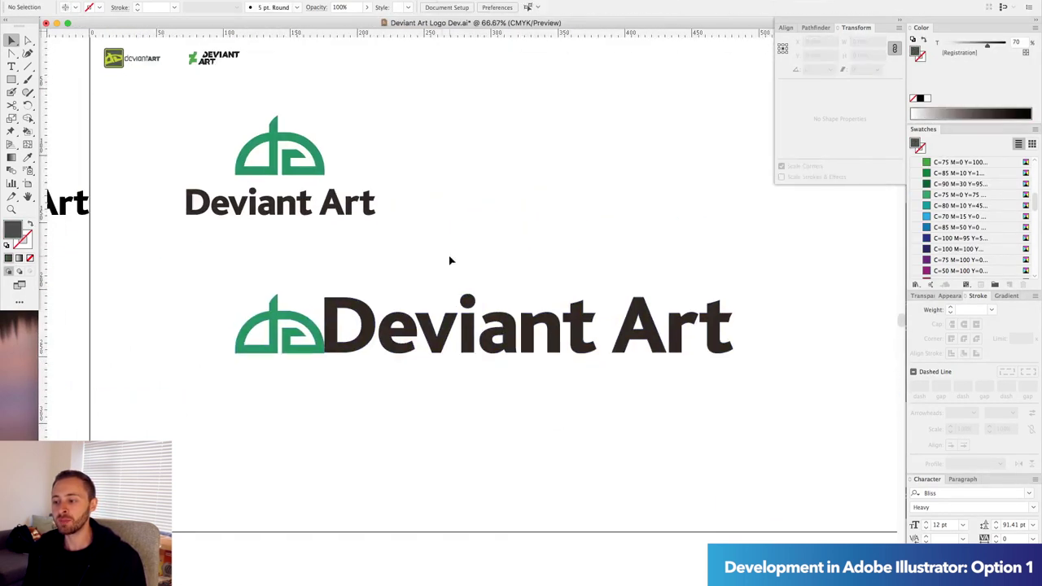
key(ctrl+z)
scroll(491, 312, up, 5)
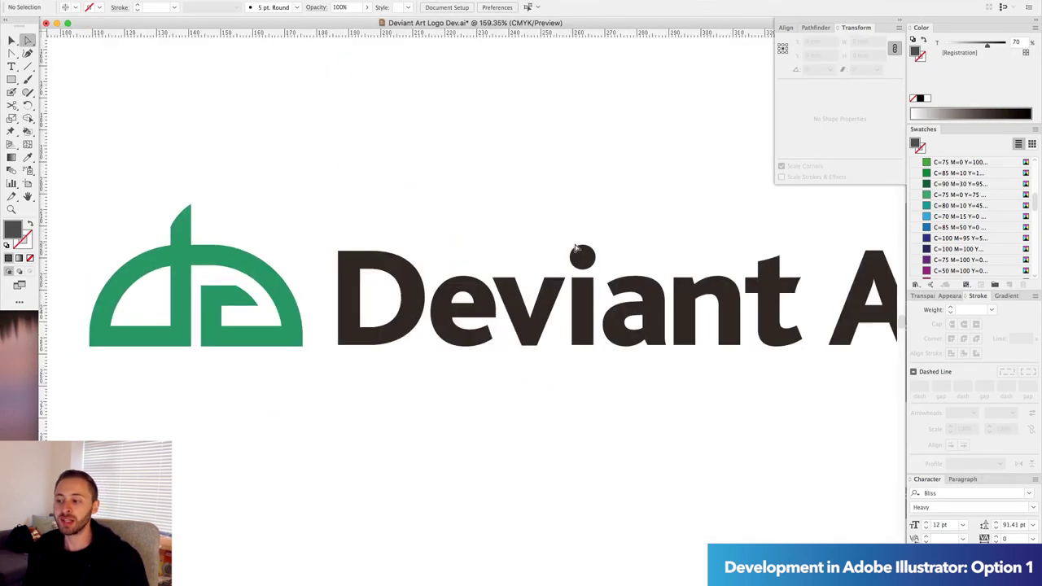
Trim the i's dot with unfilled rectangles, then view both wordmarks at 100%
key(m)
key(slash)
key(v)
click(499, 215)
key(ctrl+1)
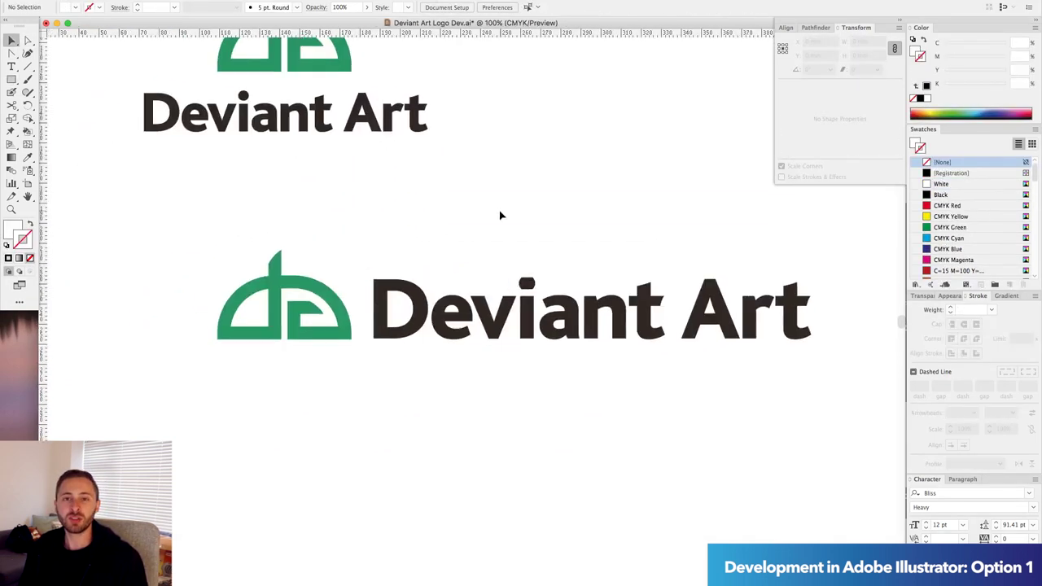
drag(547, 295, 547, 295)
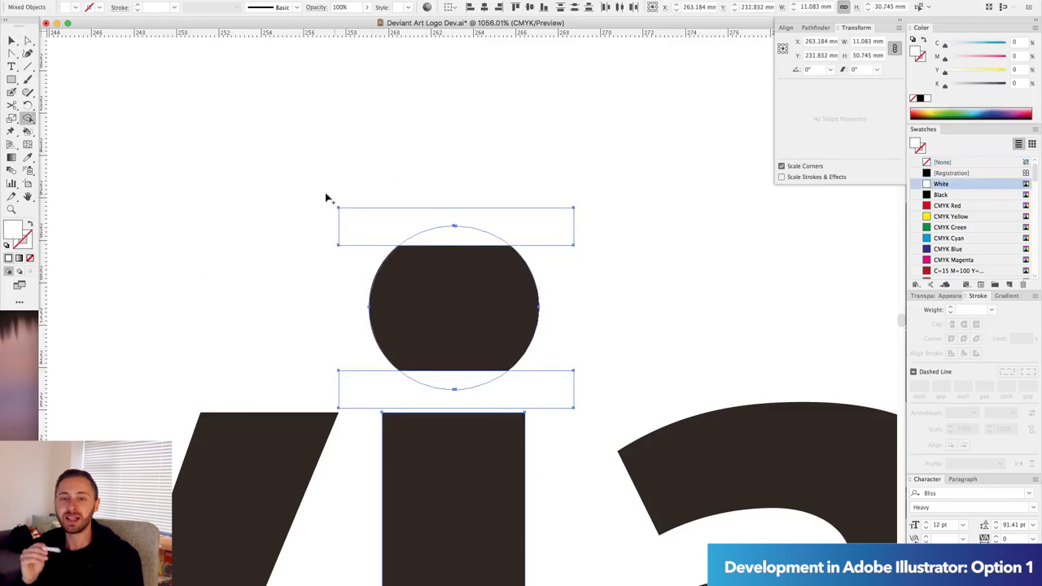
click(325, 198)
scroll(456, 247, down, 4)
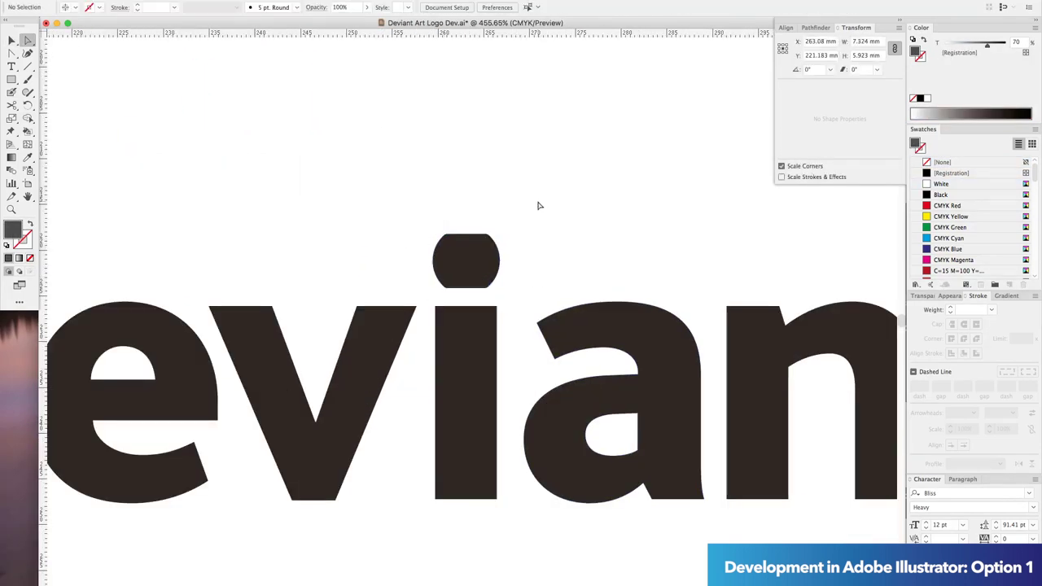
key(ctrl+1)
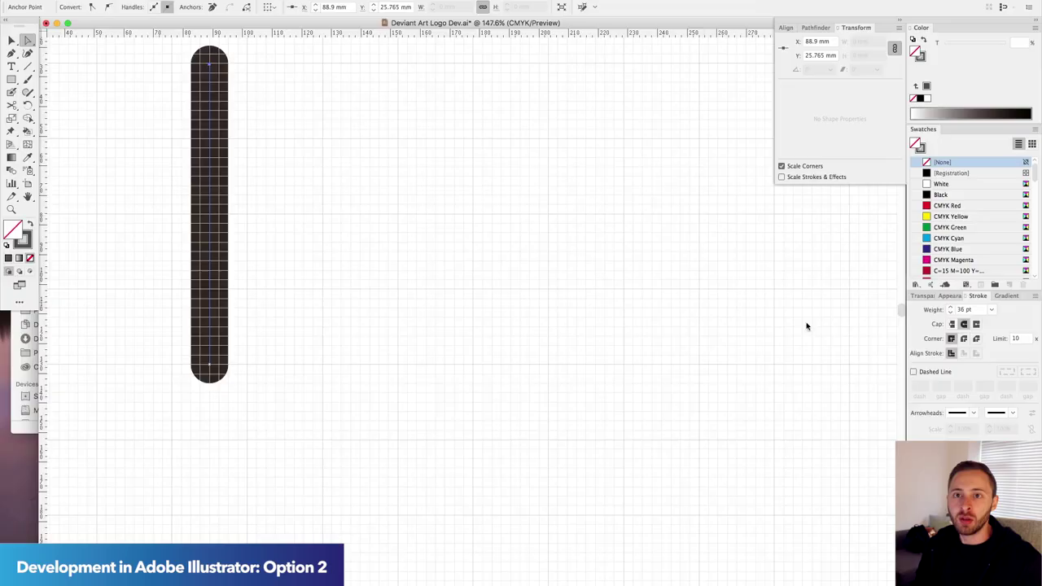
Swing a new 36 pt round-cap stroke to horizontal and align an endpoint for the bow-tie
click(192, 100)
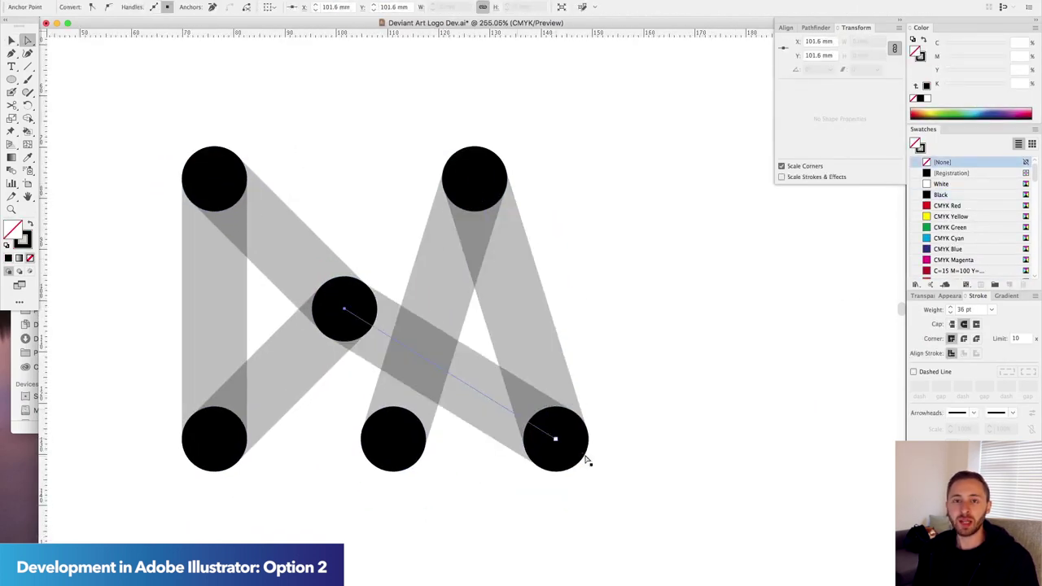
drag(587, 461, 524, 312)
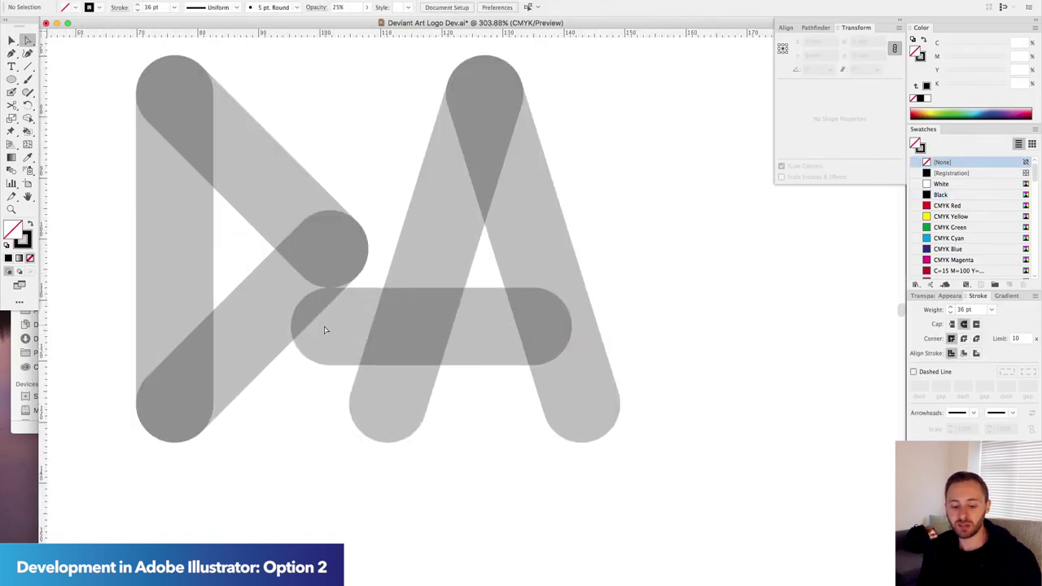
drag(317, 293, 329, 293)
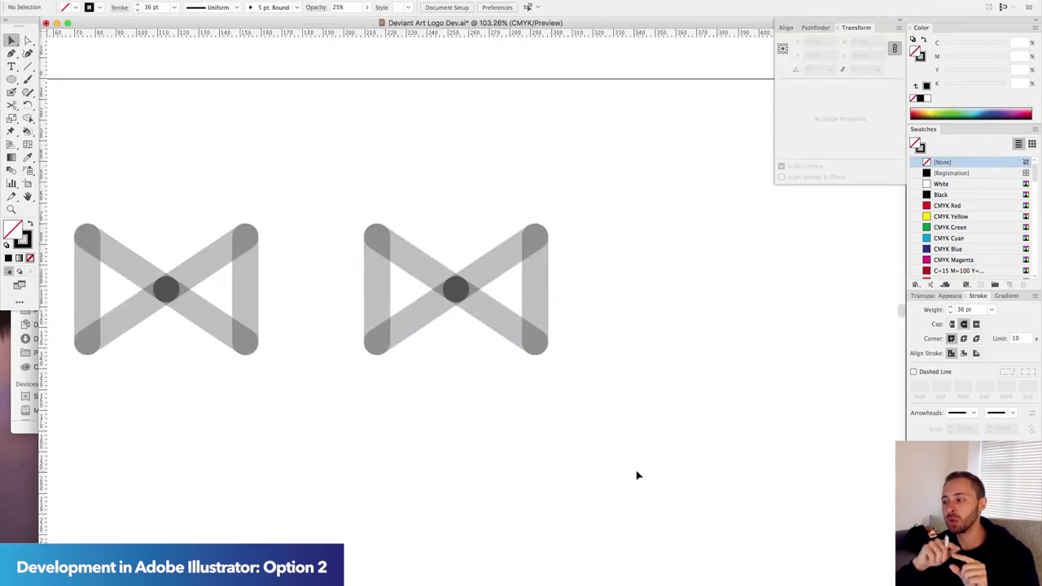
Set the right bowtie's opacity to 100 and remove its rising diagonal stroke
text(100)
key(Return)
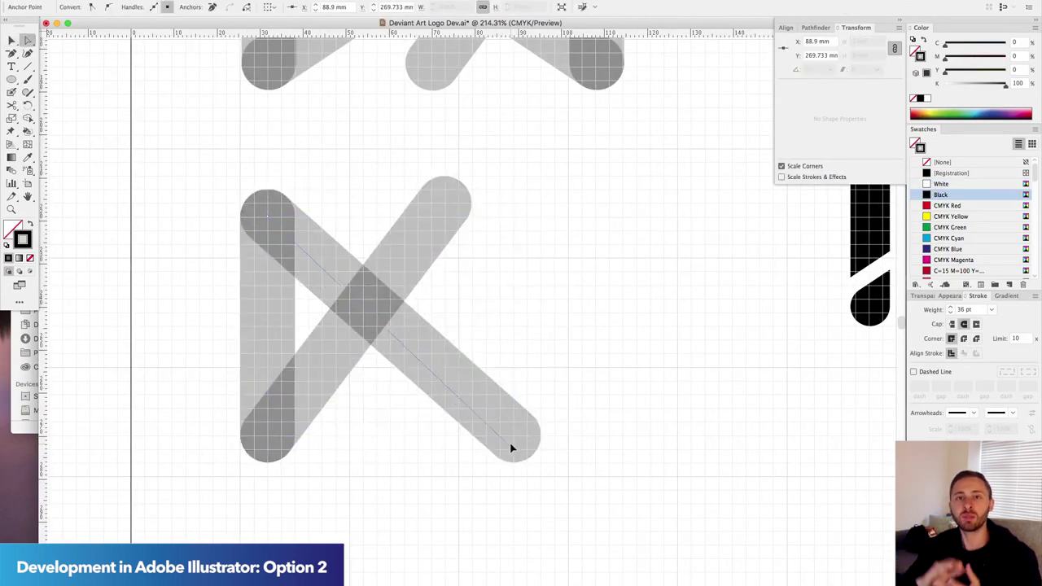
click(270, 221)
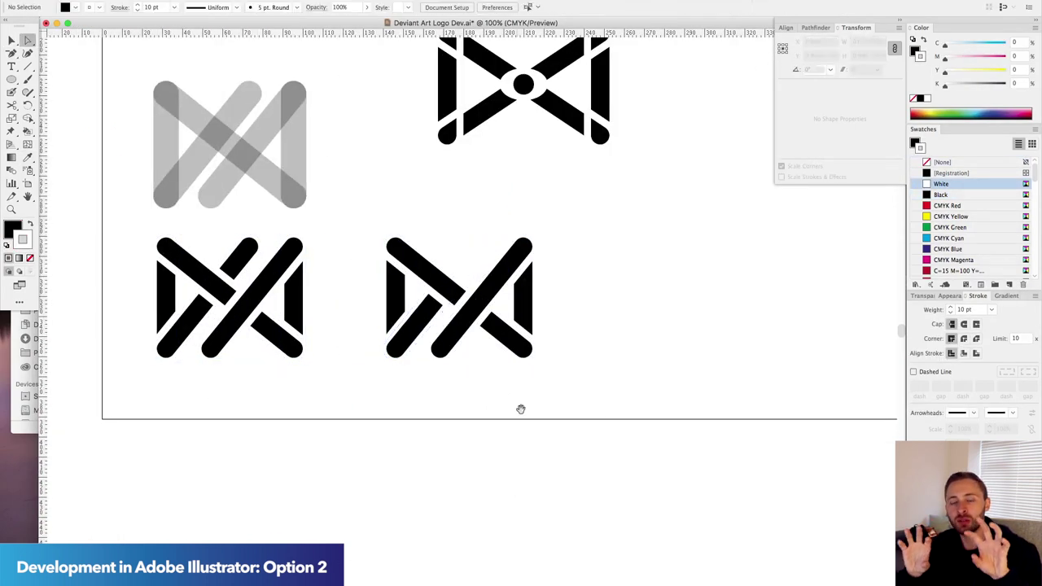
Fill the left D pieces of the right black monogram with magenta
drag(520, 409, 417, 396)
click(400, 345)
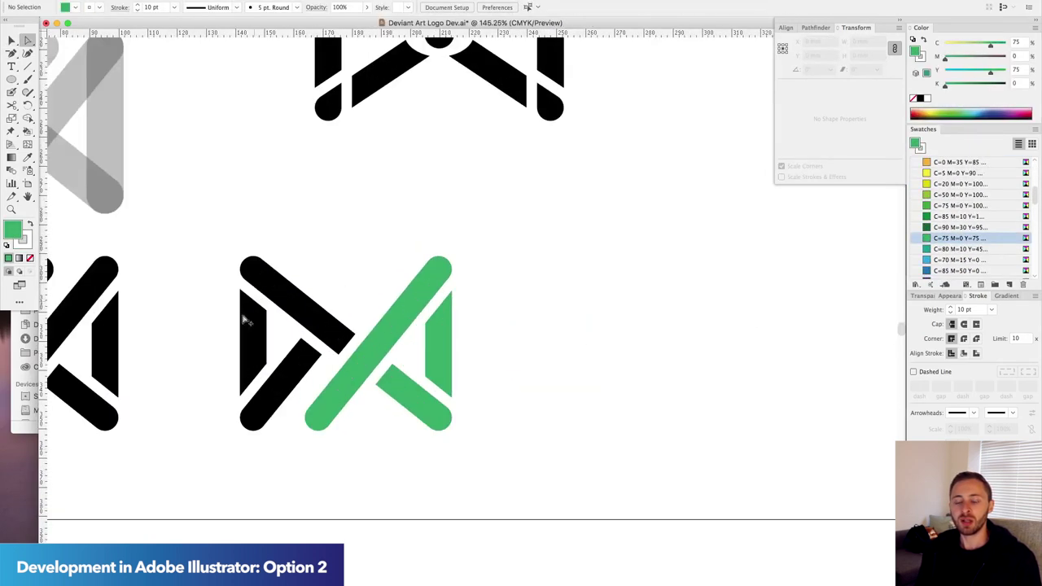
click(251, 321)
click(939, 228)
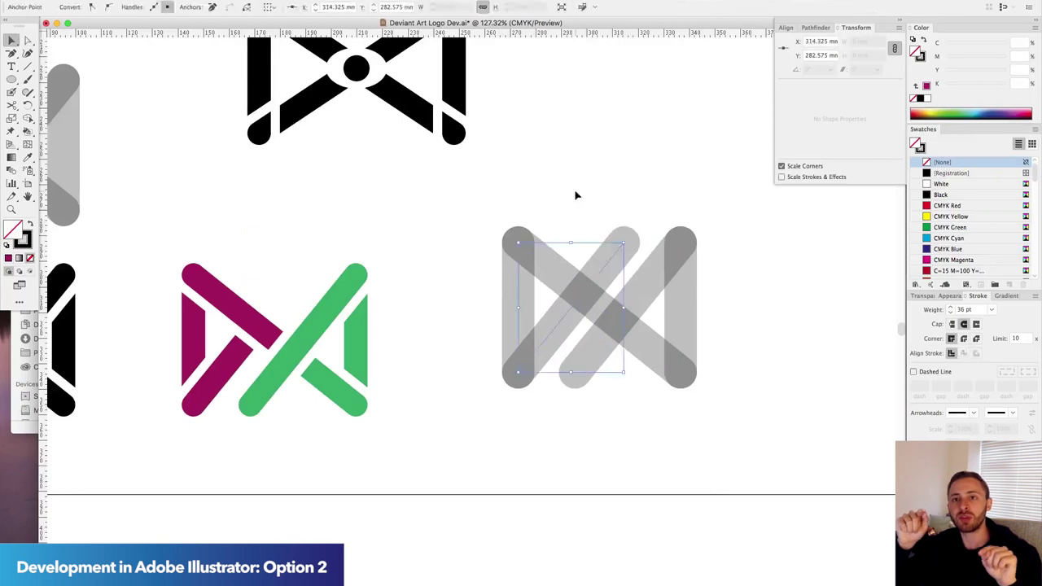
Check outlines and nudge the monogram's anchors, shifting the bottom one slightly left
key(a)
key(ctrl+y)
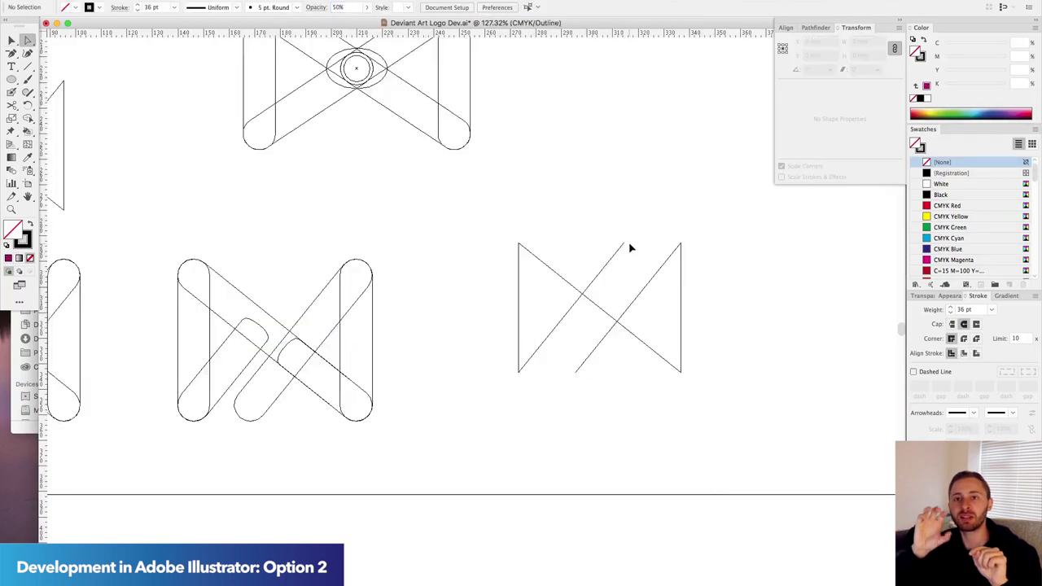
key(ctrl+y)
drag(628, 244, 584, 298)
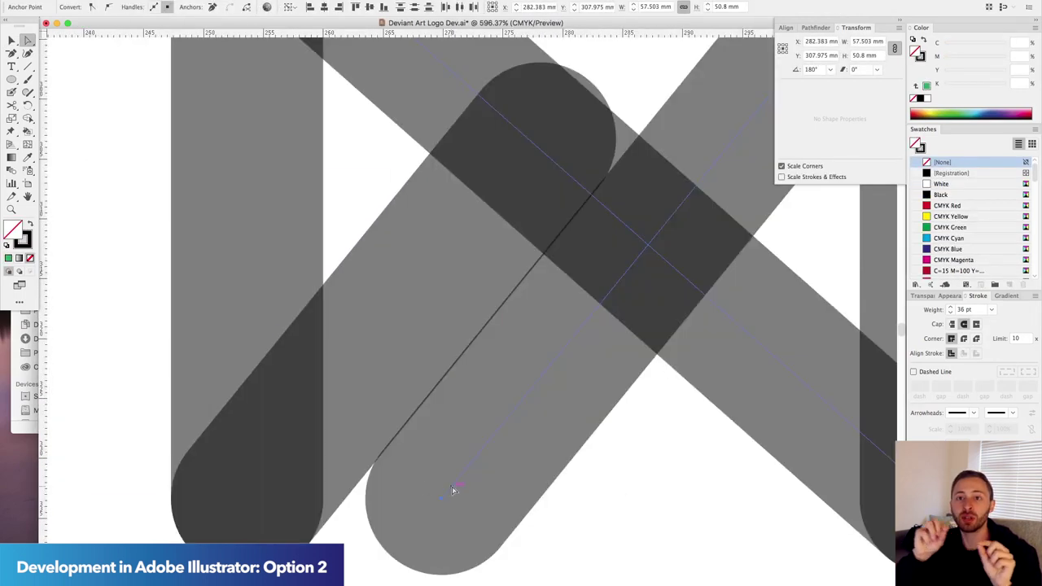
drag(469, 476, 466, 476)
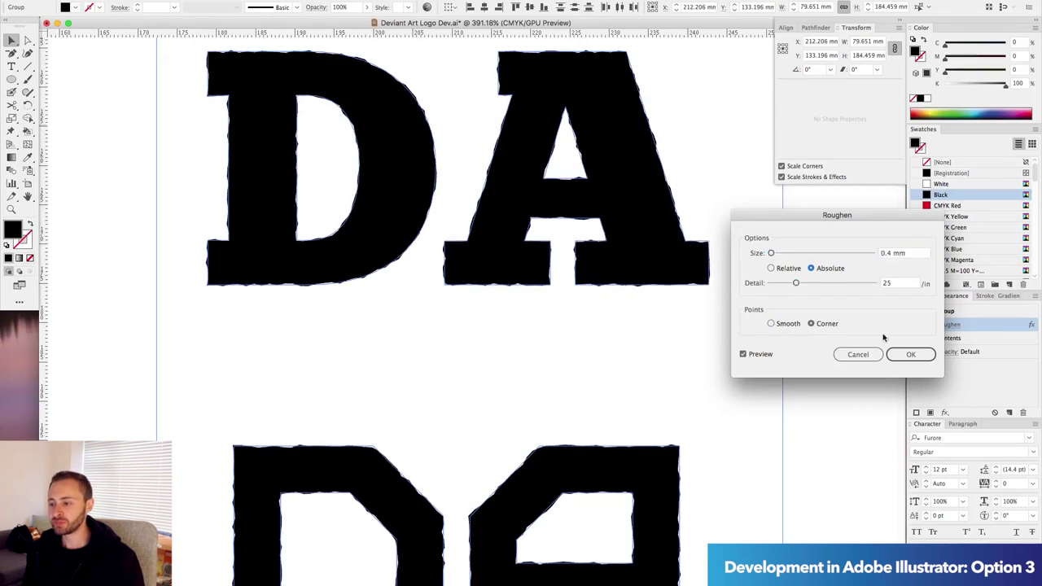
Move the roughened DA copy upward
drag(413, 433, 442, 254)
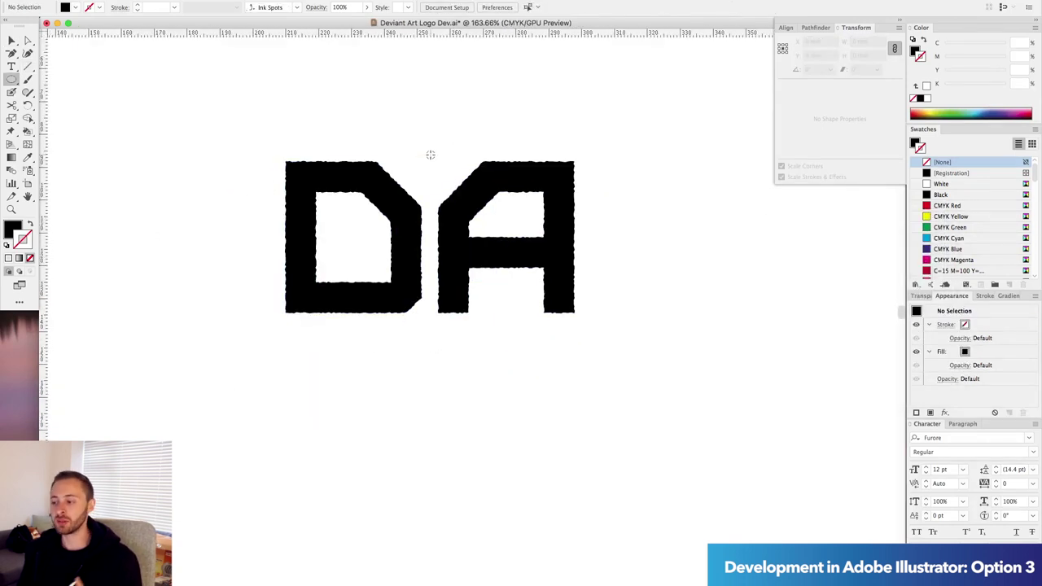
Draw a stroke-only ellipse over the DA with the Ink Spatter 1 brush, tilted diagonally
drag(430, 154, 608, 218)
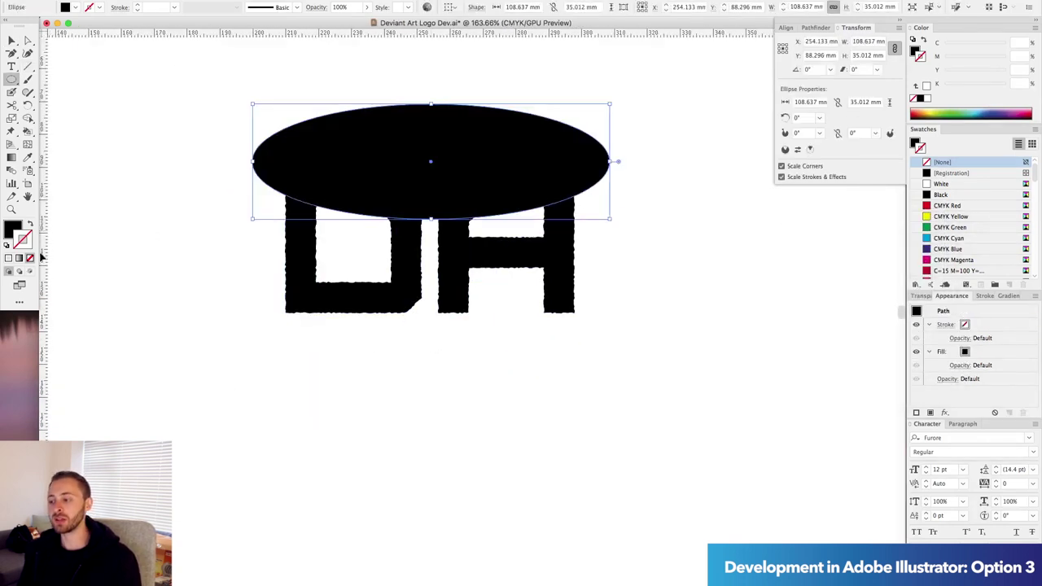
key(shift+x)
key(F5)
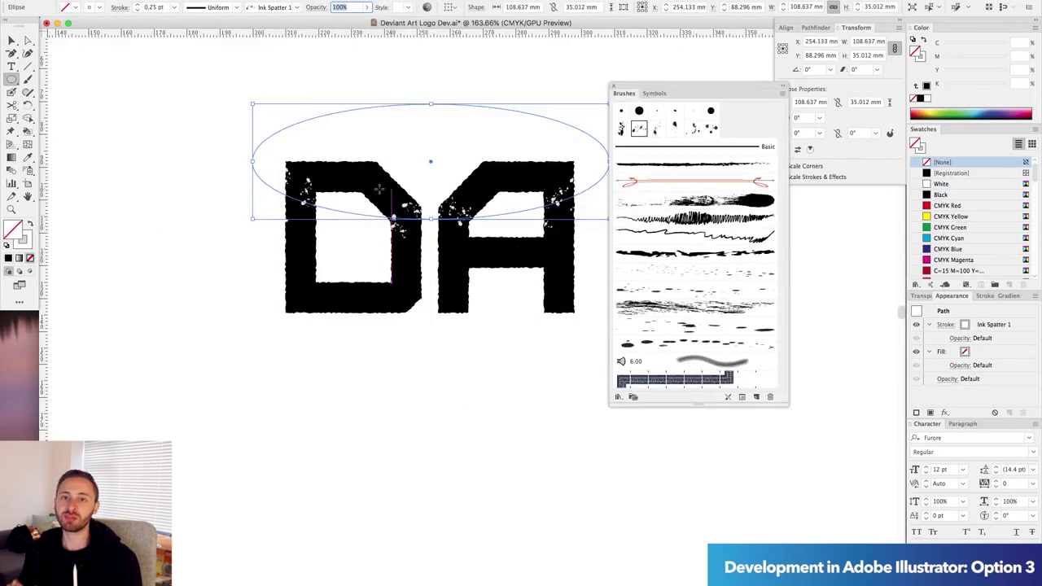
key(F5)
key(v)
drag(604, 217, 580, 177)
drag(417, 277, 397, 292)
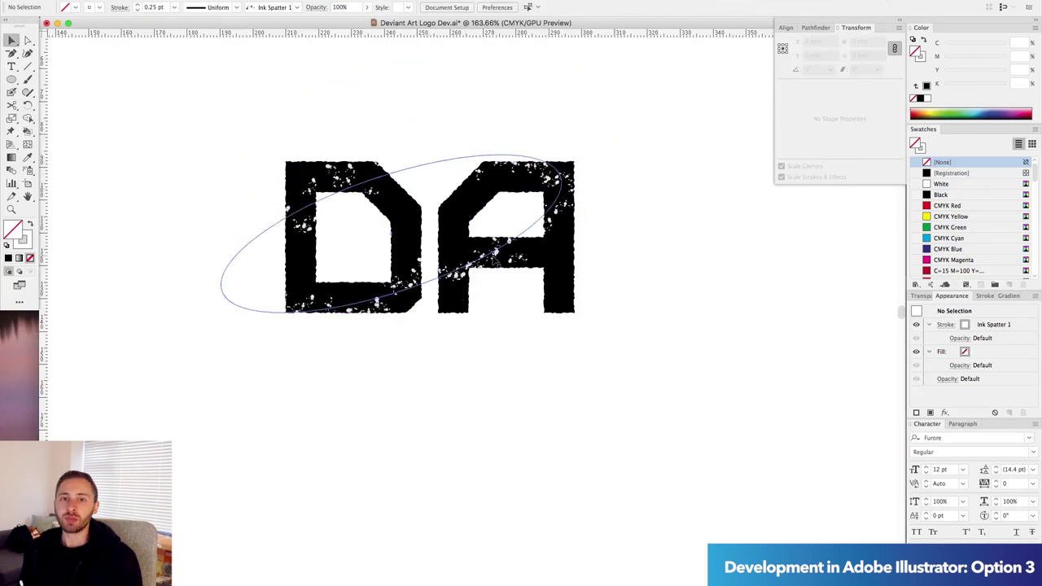
scroll(190, 89, up, 5)
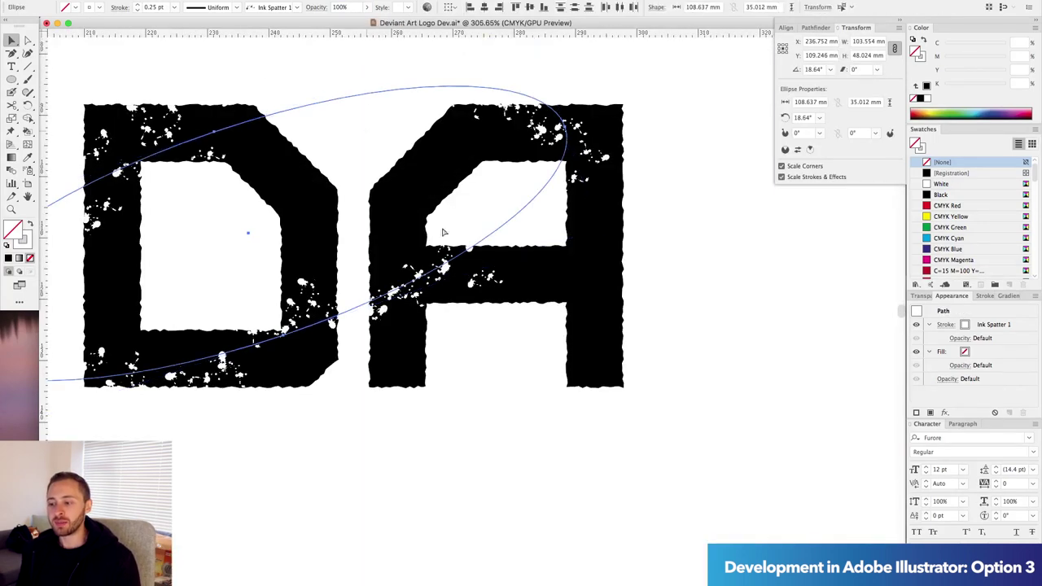
scroll(381, 213, down, 4)
key(ctrl+g)
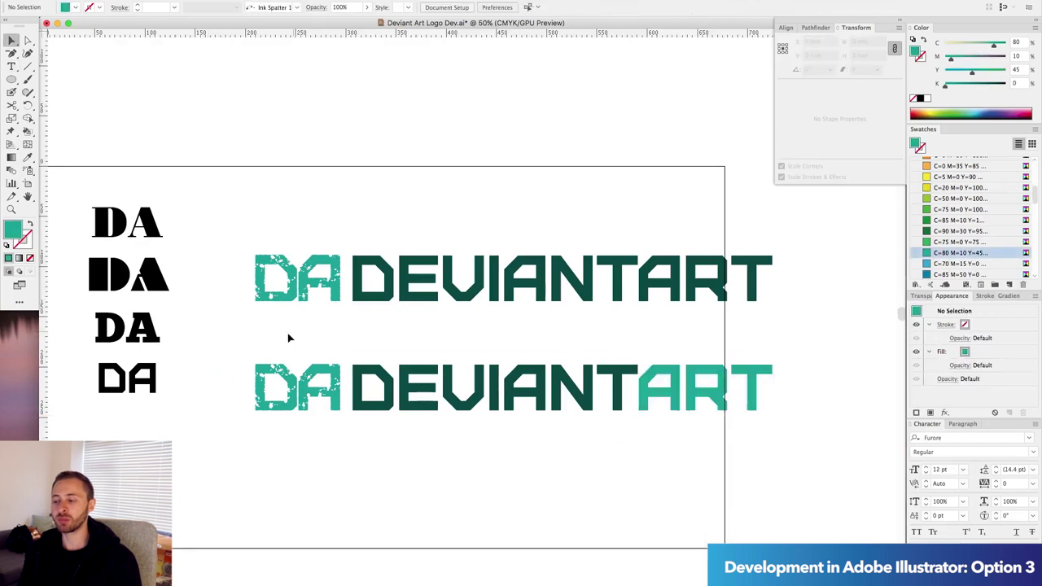
Select the word ART to recolour it teal
click(562, 411)
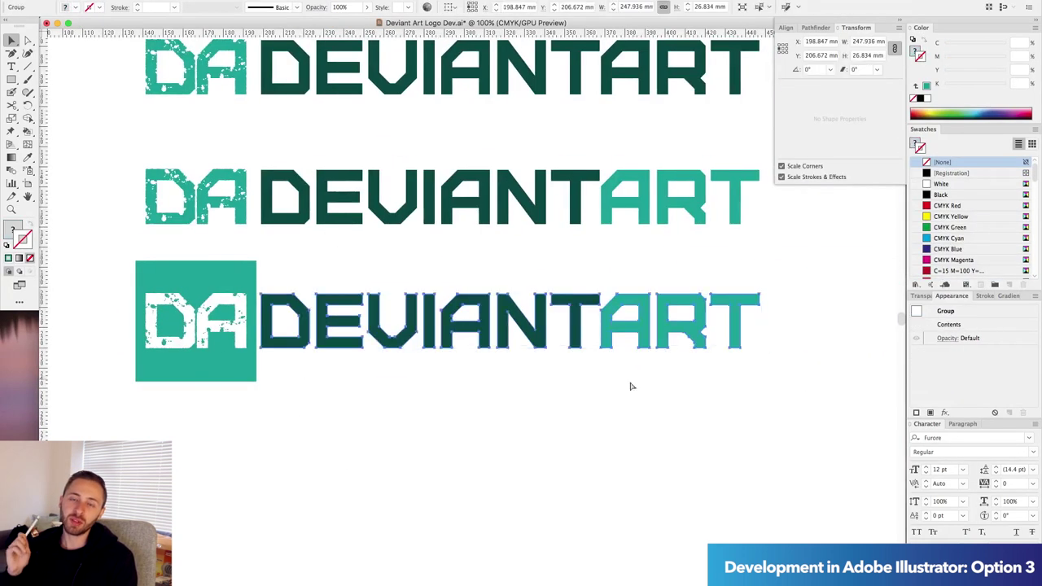
Place ART just beneath DEVIANT and review the DA group's Roughen effect settings
drag(645, 303, 301, 350)
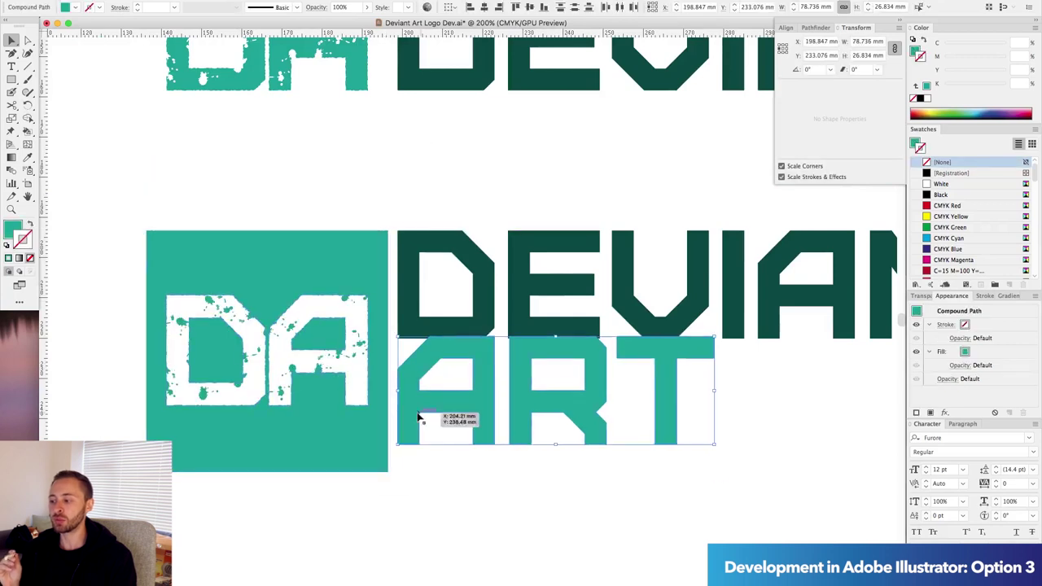
drag(417, 417, 419, 439)
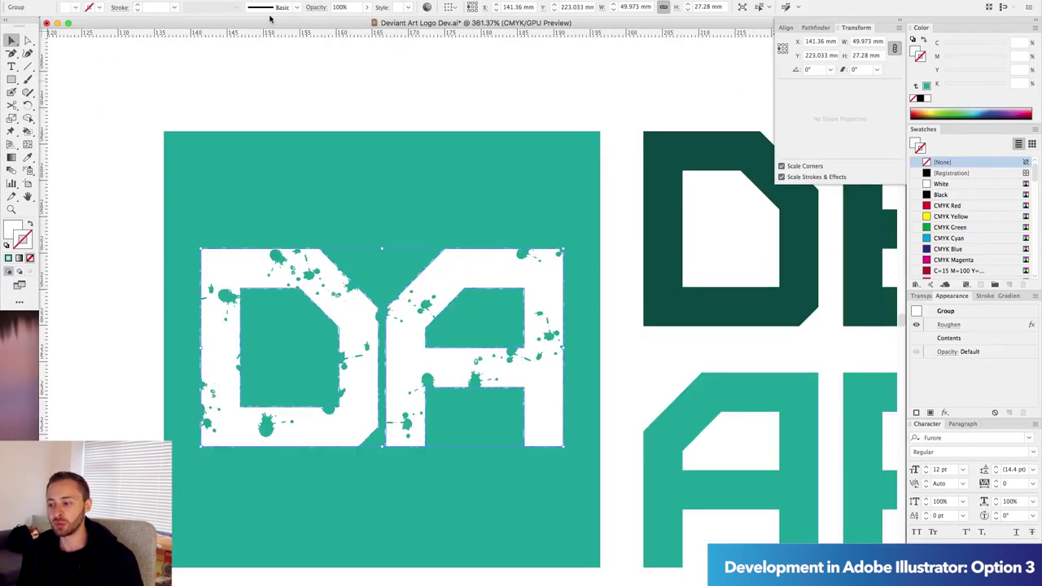
click(468, 281)
click(951, 324)
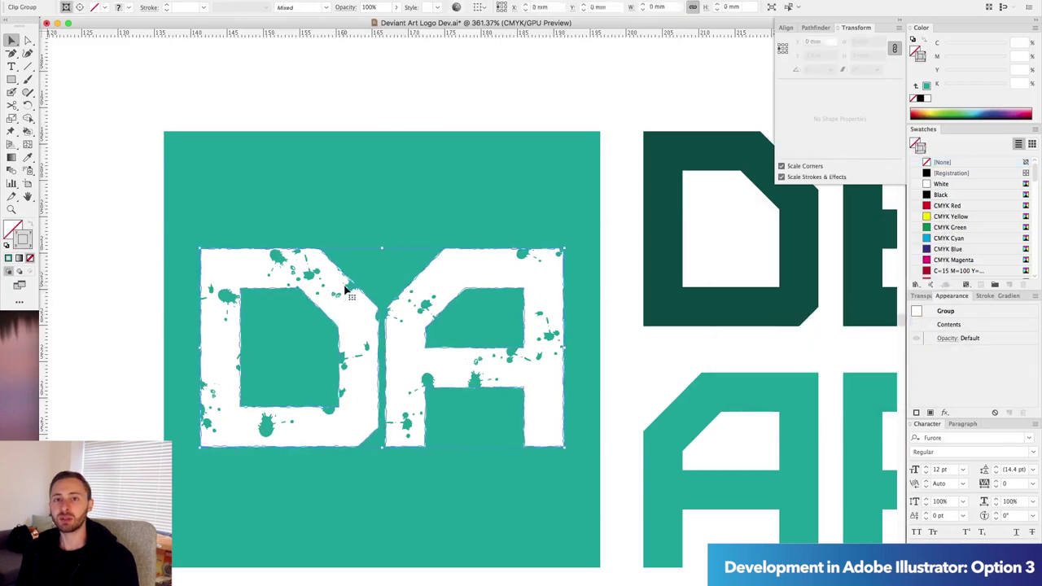
click(170, 232)
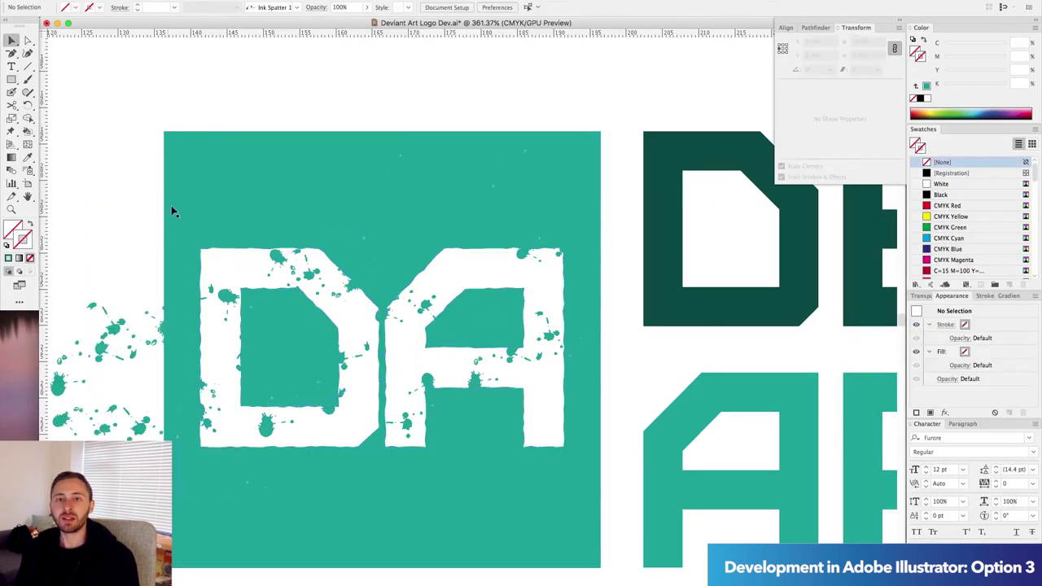
Clip the ink splatter inside the DA letters with a clipping mask (Cmd+7)
key(super+a)
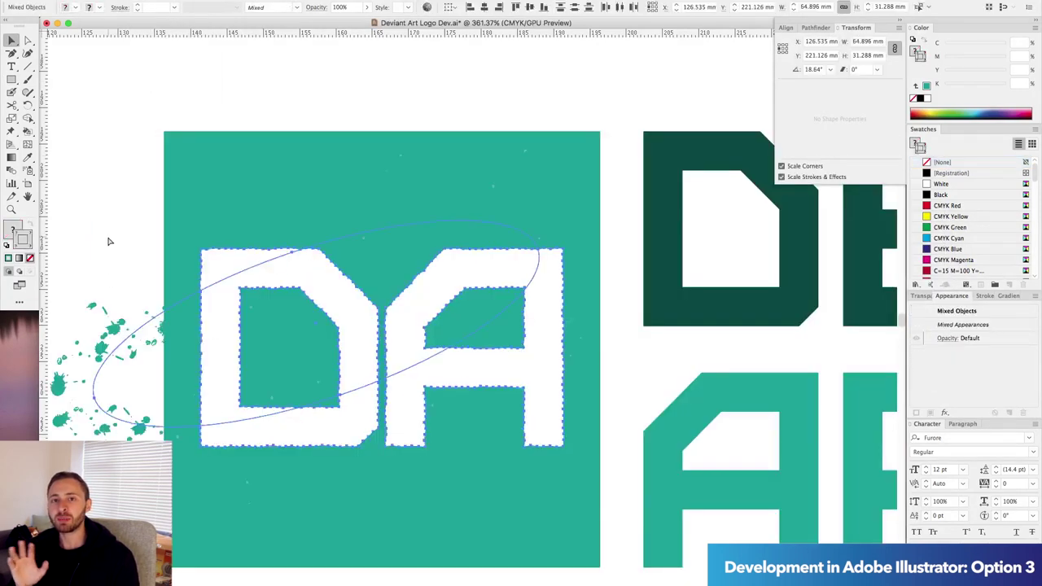
key(super+7)
key(super+0)
key(a)
Fill the square behind the DA with green and drag out a copy of the stacked logo
click(143, 370)
scroll(968, 220, down, 3)
click(944, 264)
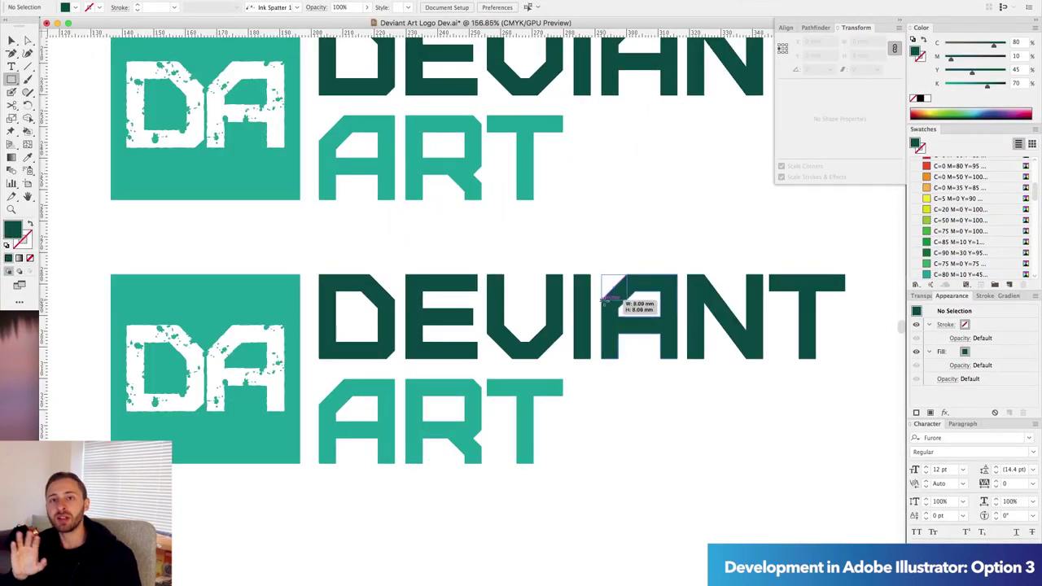
drag(609, 296, 545, 280)
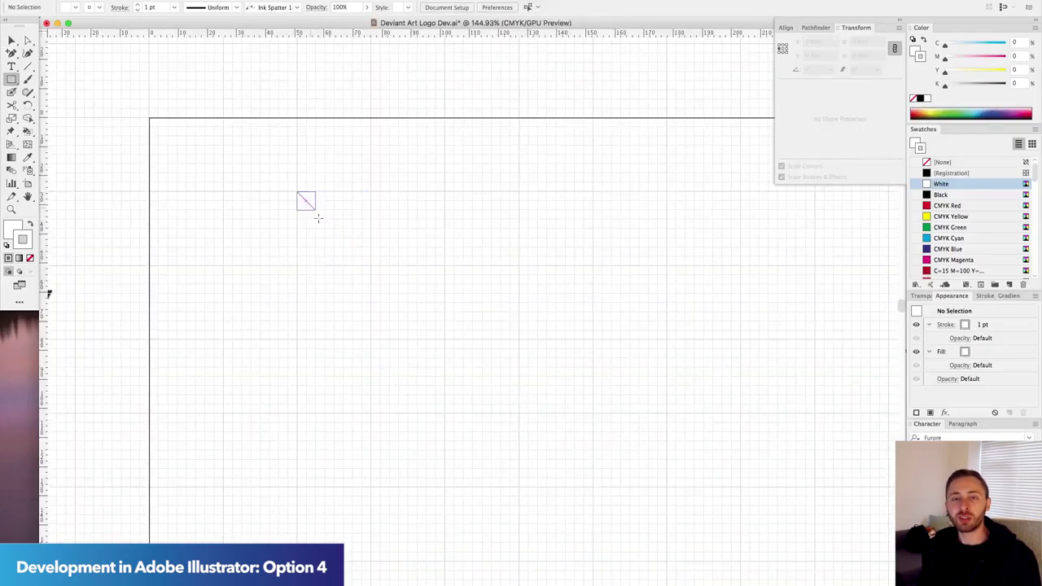
Draw a square on the new artboard as the base of the D shape
drag(317, 218, 373, 269)
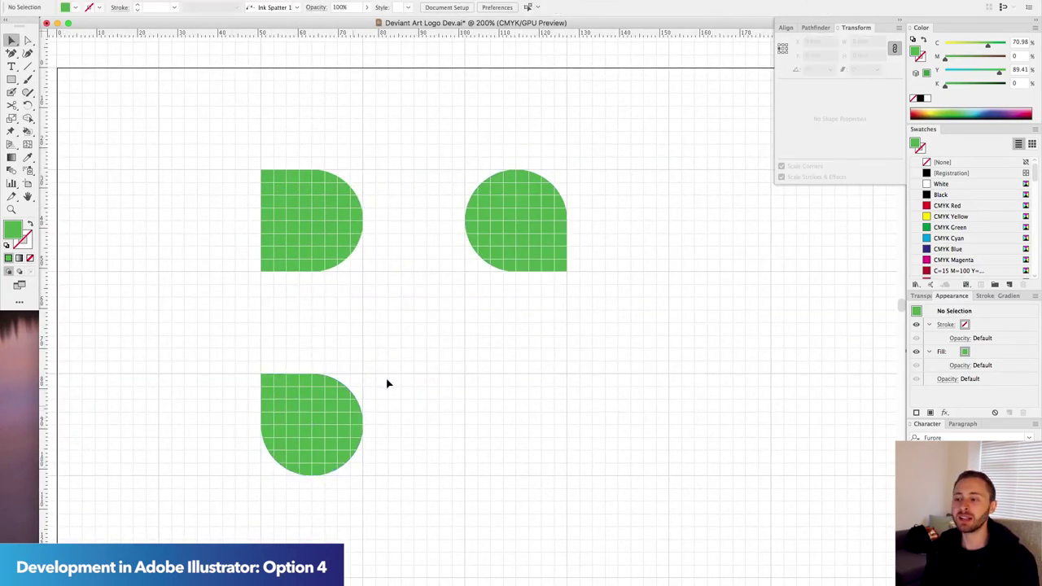
click(901, 29)
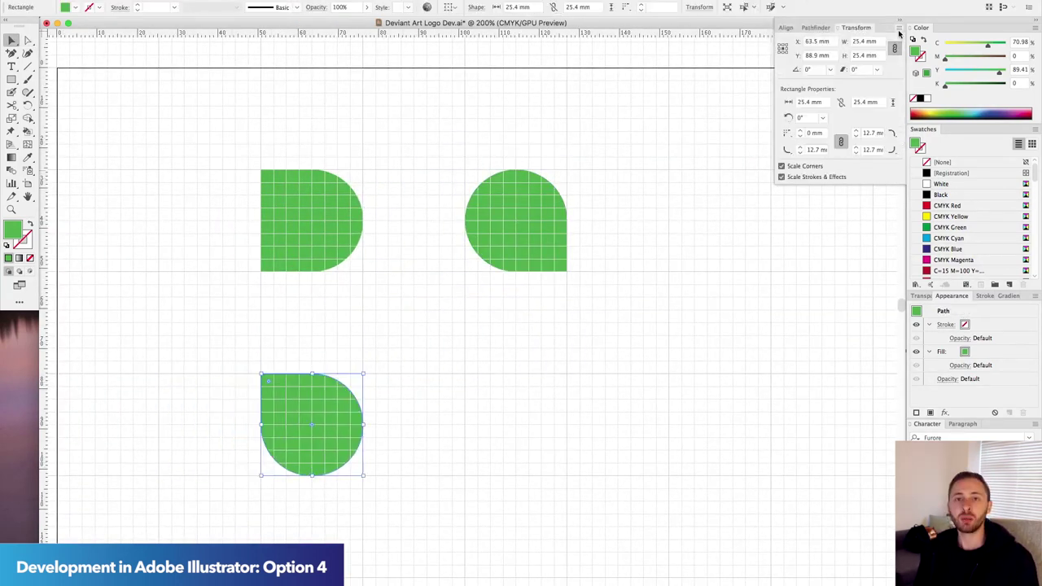
click(900, 29)
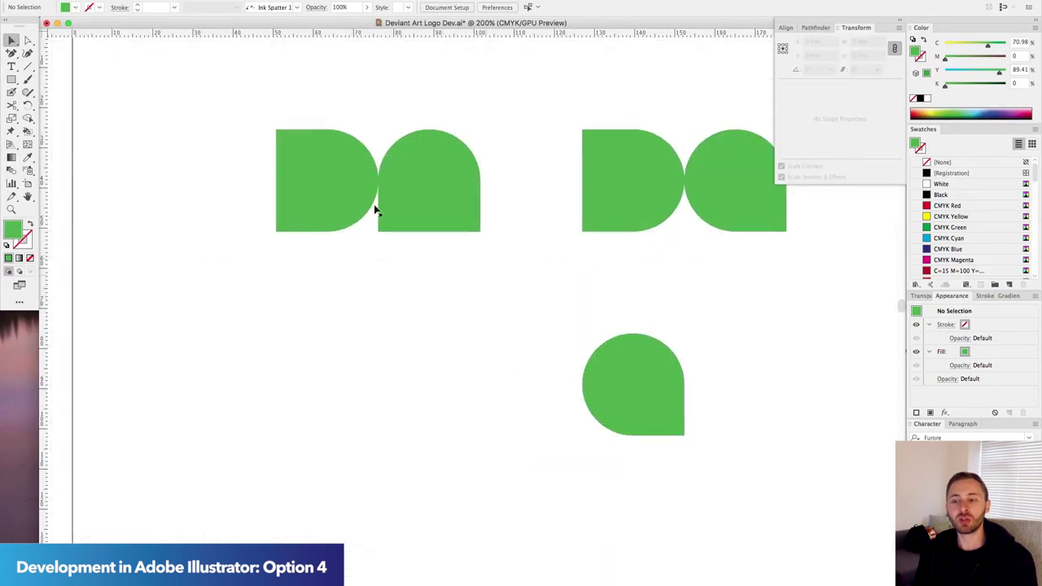
Round the top-right corner of the half-dome's inner hole with its corner widget
click(442, 200)
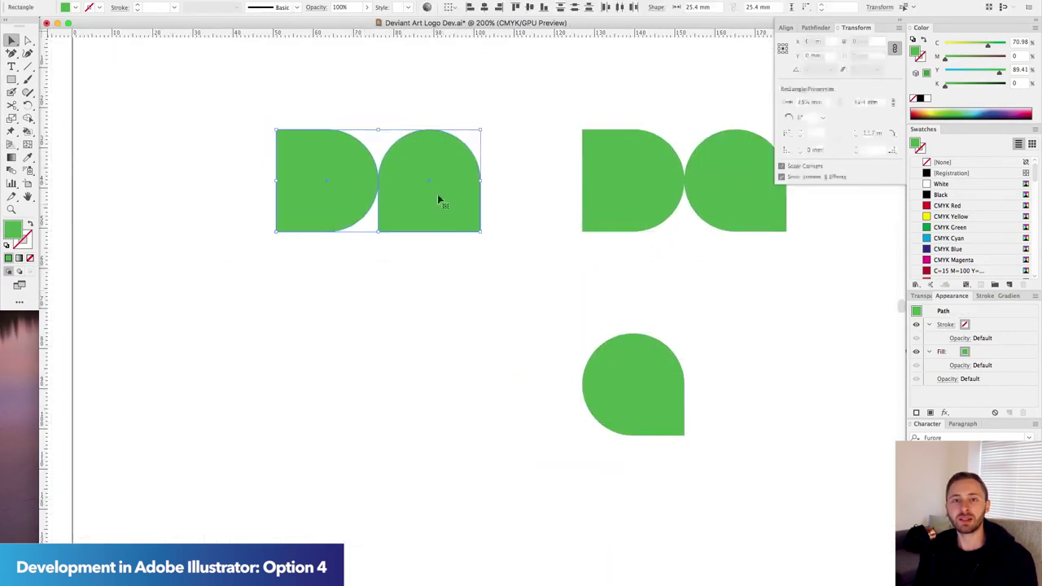
key(super+equal)
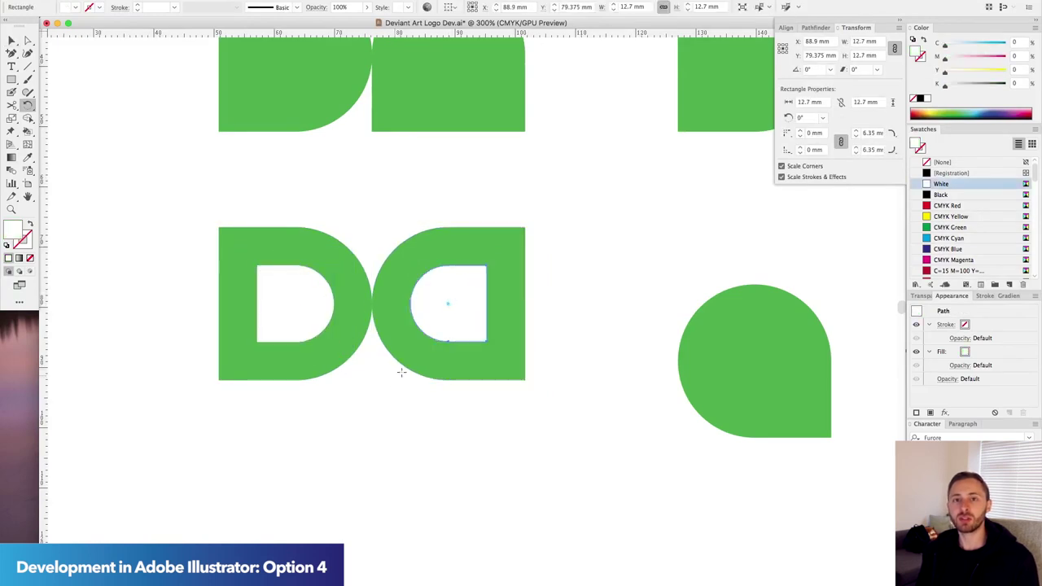
drag(477, 275, 479, 318)
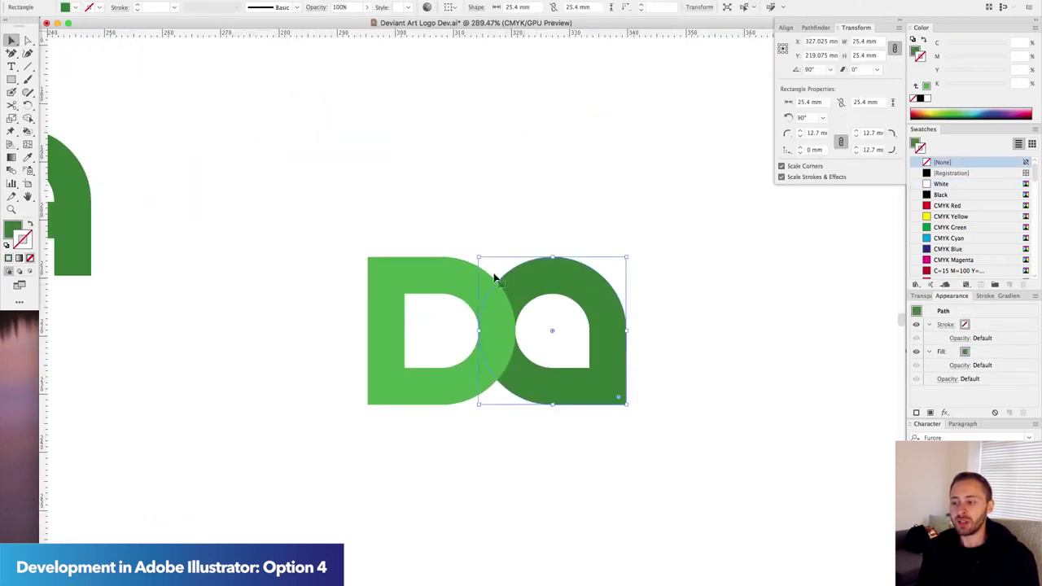
Combine the D and A shapes with Pathfinder, checking the A's inner hole in Outline view
shift+click(463, 286)
click(815, 27)
key(super+y)
click(561, 298)
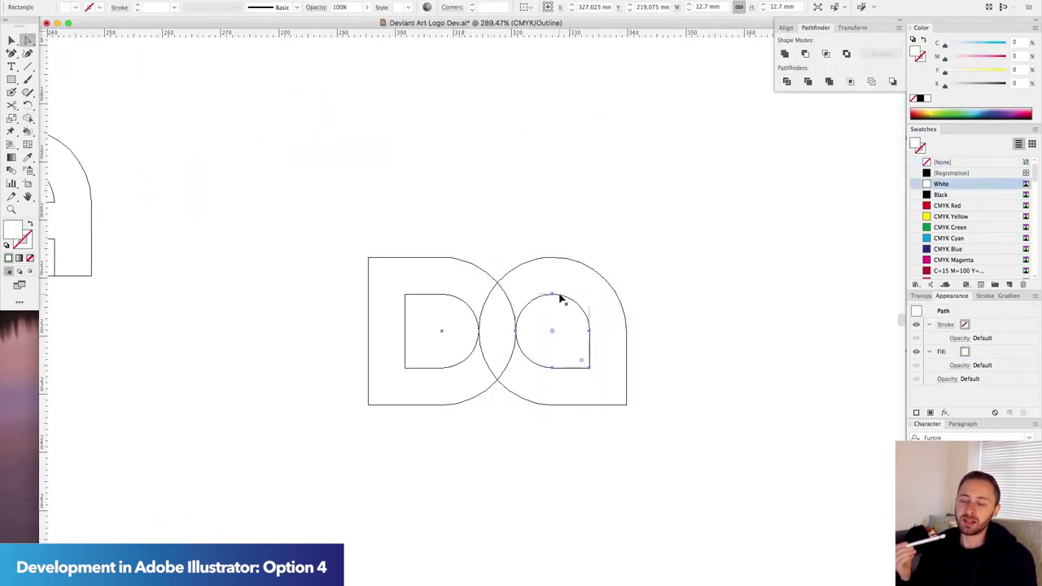
key(super+y)
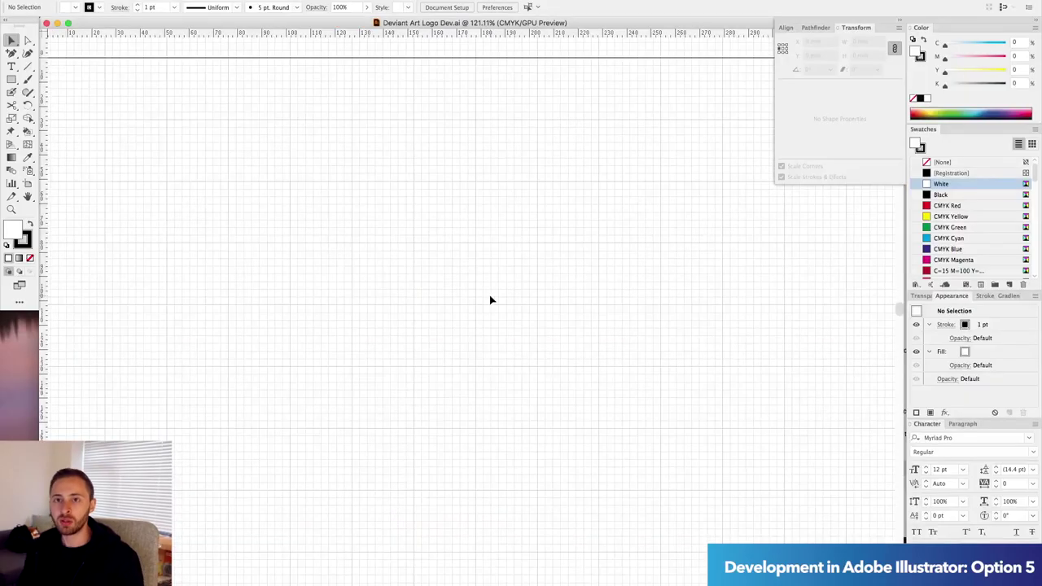
Draw the first letter rectangle and a slanted bar beneath it with a white stroke
key(m)
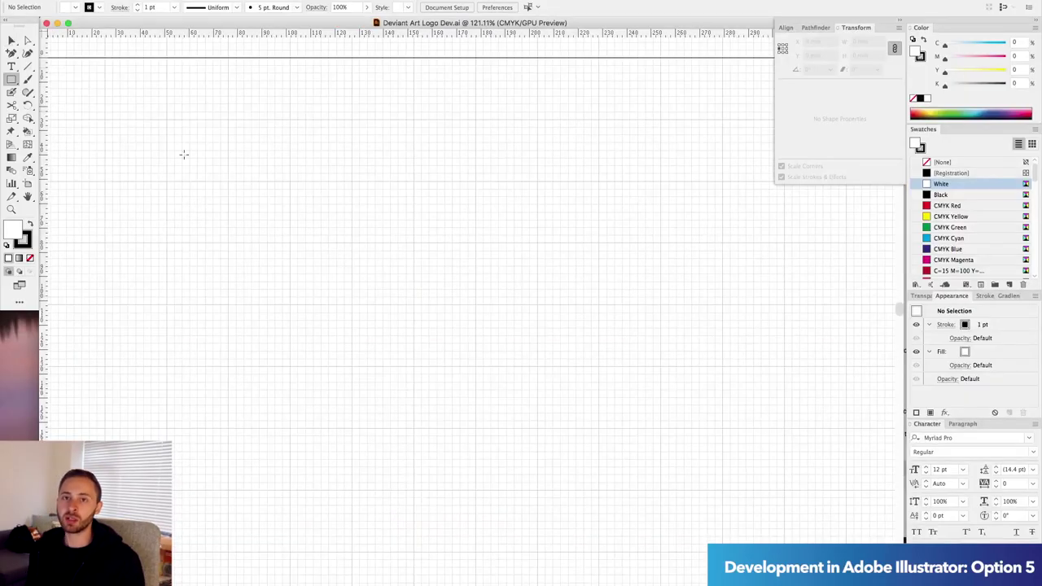
drag(291, 120, 340, 236)
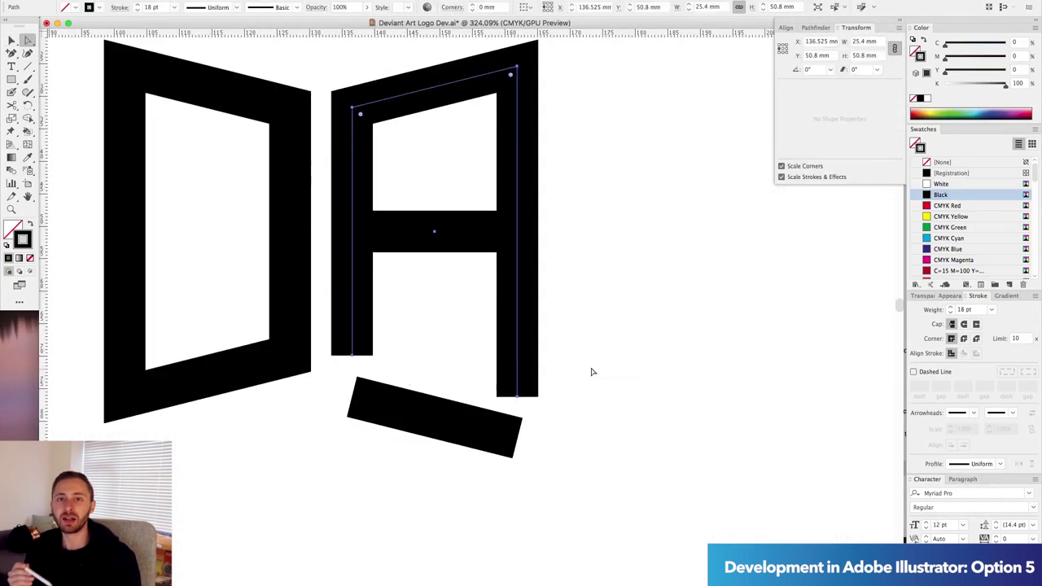
drag(348, 375, 269, 377)
mouse_move(521, 420)
mouse_down()
mouse_move(635, 469)
mouse_move(342, 358)
mouse_up()
key(v)
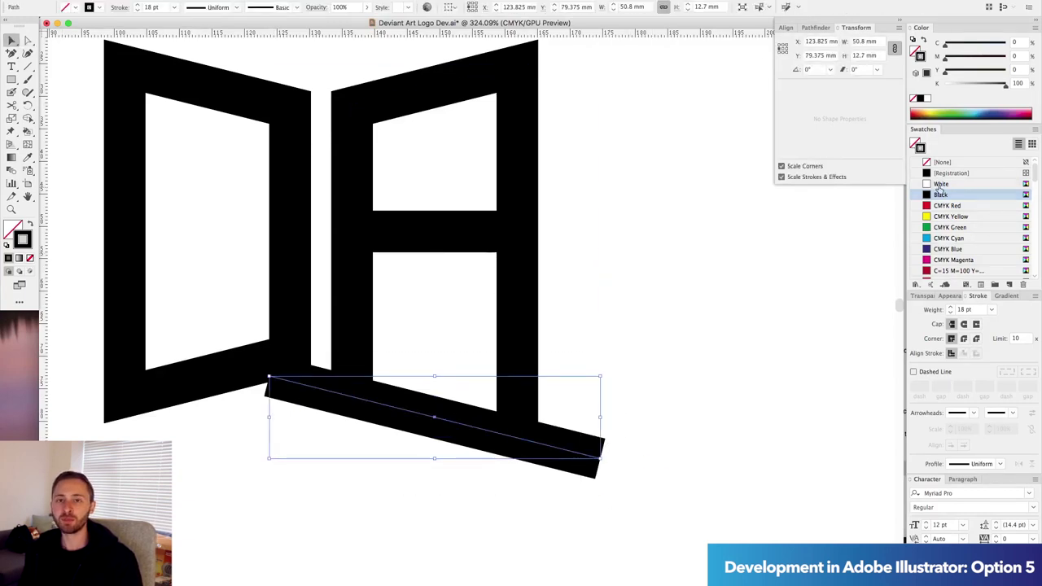
click(941, 184)
key(super+shift+a)
Select the bottom anchor points of the D and A under the bar
click(388, 355)
key(a)
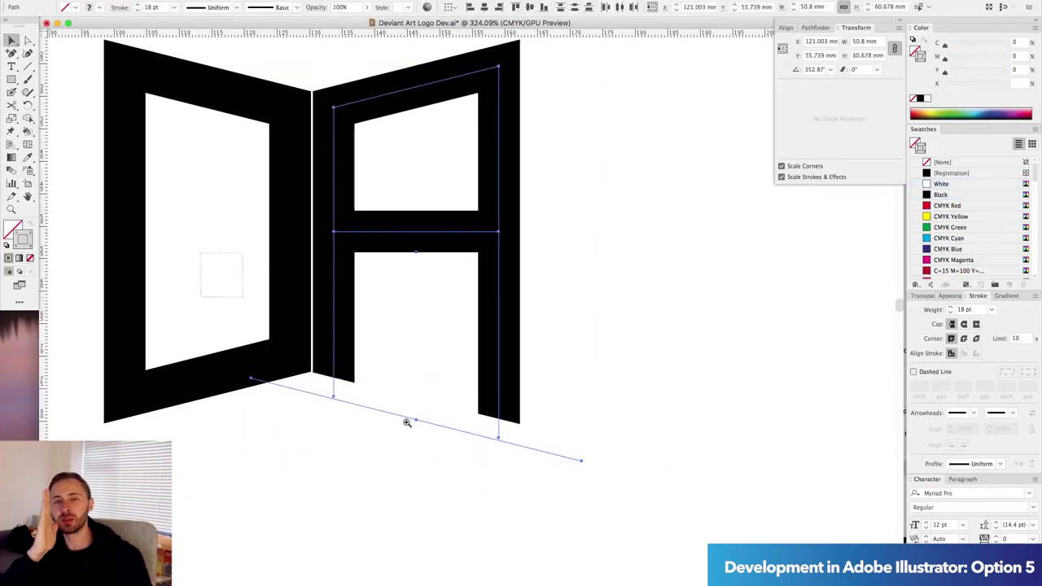
key(super+y)
key(super+plus)
key(super+y)
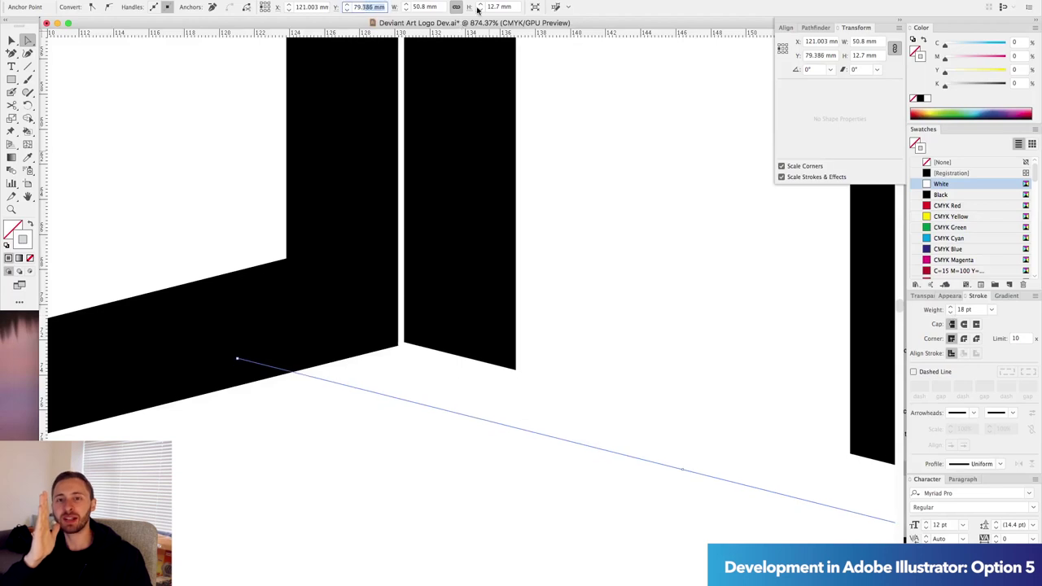
scroll(570, 345, down, 5)
key(super+shift+a)
scroll(614, 547, up, 1)
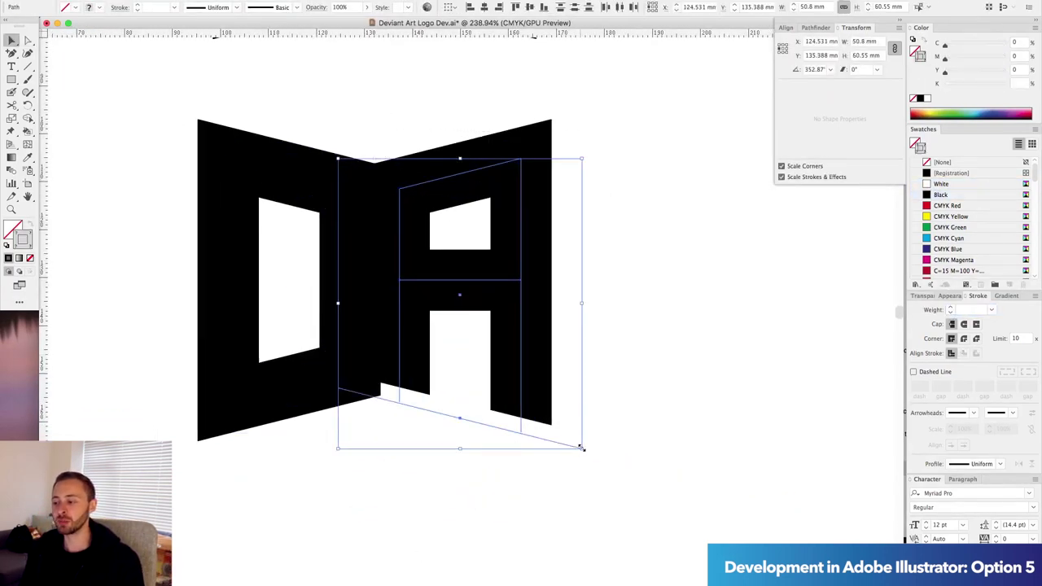
mouse_move(372, 383)
mouse_down()
mouse_move(481, 422)
mouse_move(472, 452)
mouse_up()
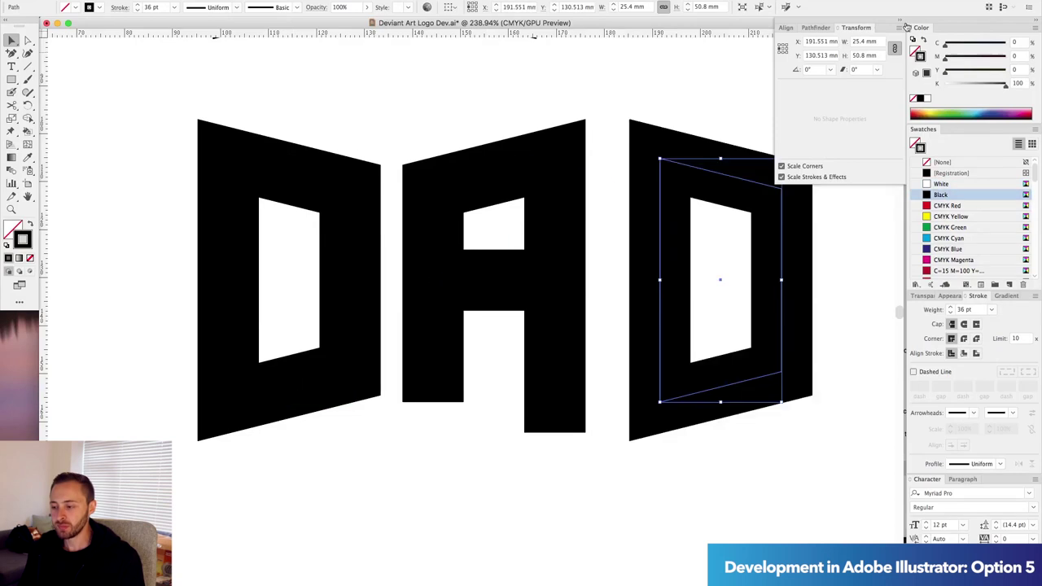
Move the mirrored D beside the A and add a skewed parallelogram between the letters
mouse_move(719, 280)
mouse_down()
mouse_move(624, 279)
mouse_move(685, 279)
mouse_up()
key(m)
drag(592, 326, 611, 396)
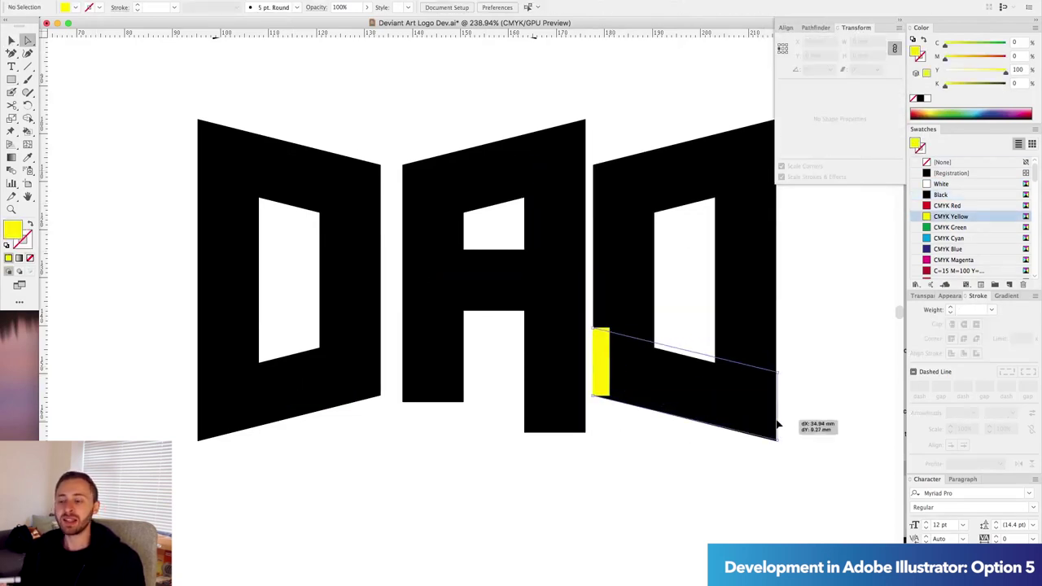
drag(779, 423, 489, 458)
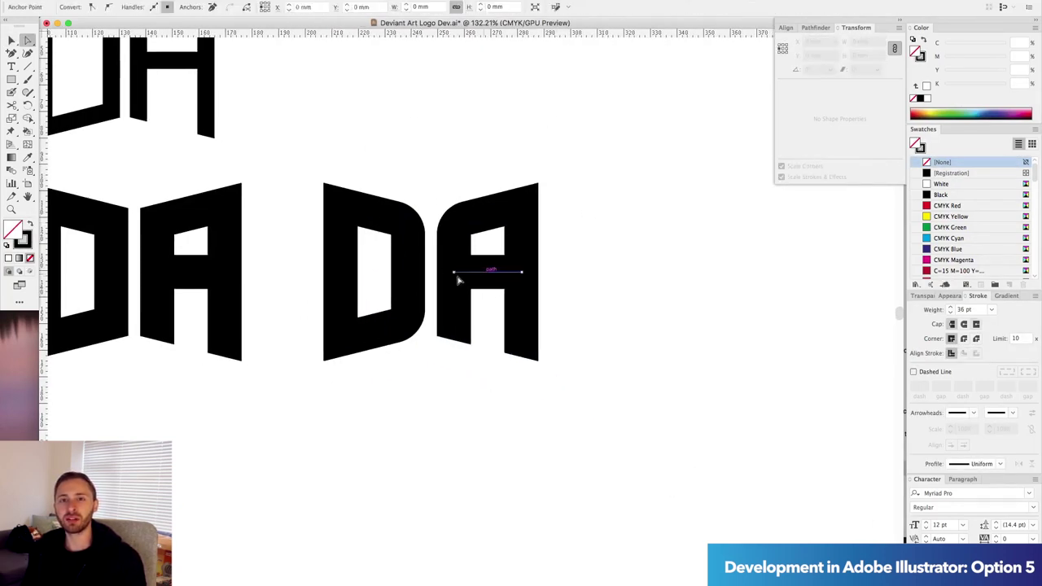
Tilt the A's crossbar to match the slant and undo the rounding on the A's top corners
drag(523, 269, 523, 279)
scroll(610, 258, right, 3)
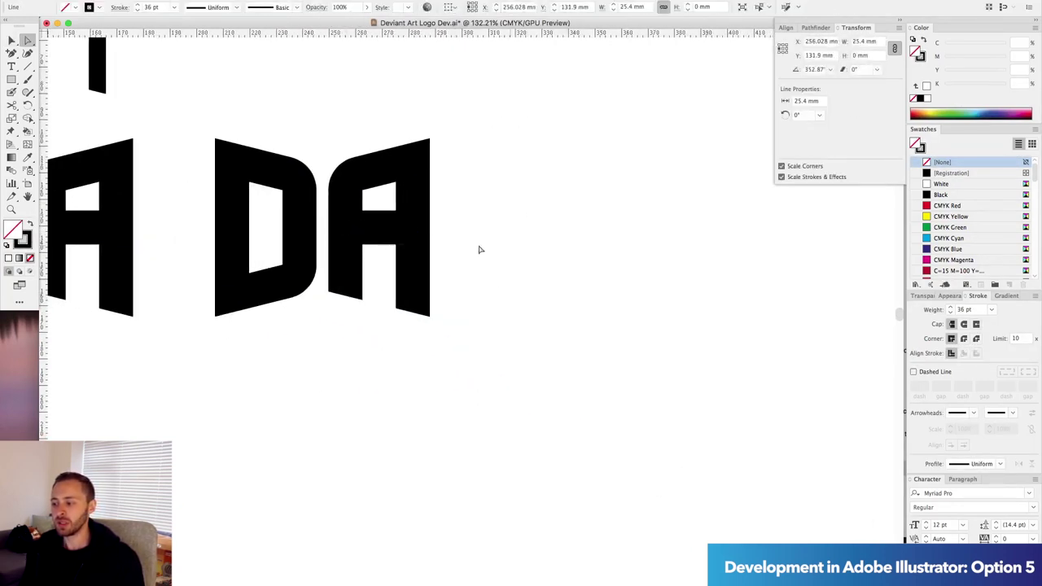
click(595, 225)
scroll(595, 226, down, 3)
scroll(580, 414, left, 1)
scroll(580, 414, up, 1)
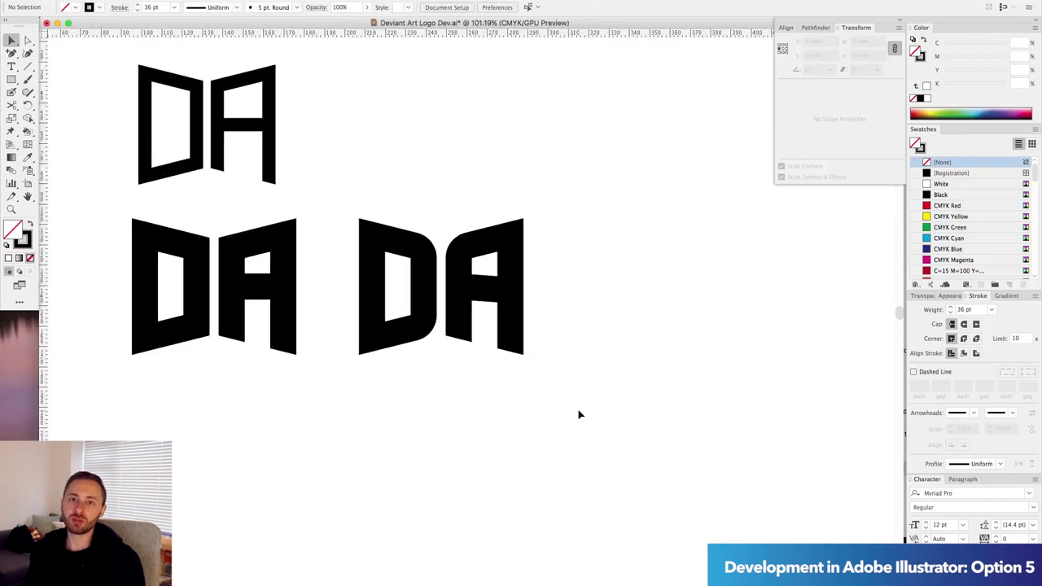
scroll(580, 414, down, 5)
scroll(579, 415, right, 4)
key(a)
click(414, 178)
key(ctrl+z)
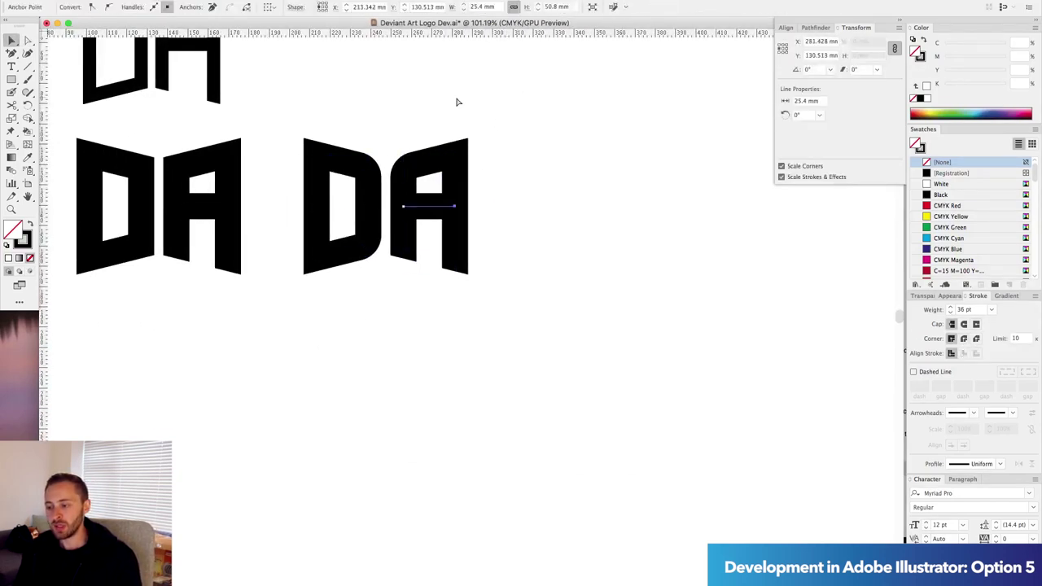
Draw a line across the right A's crossbar
scroll(582, 171, left, 3)
scroll(521, 122, right, 3)
click(575, 284)
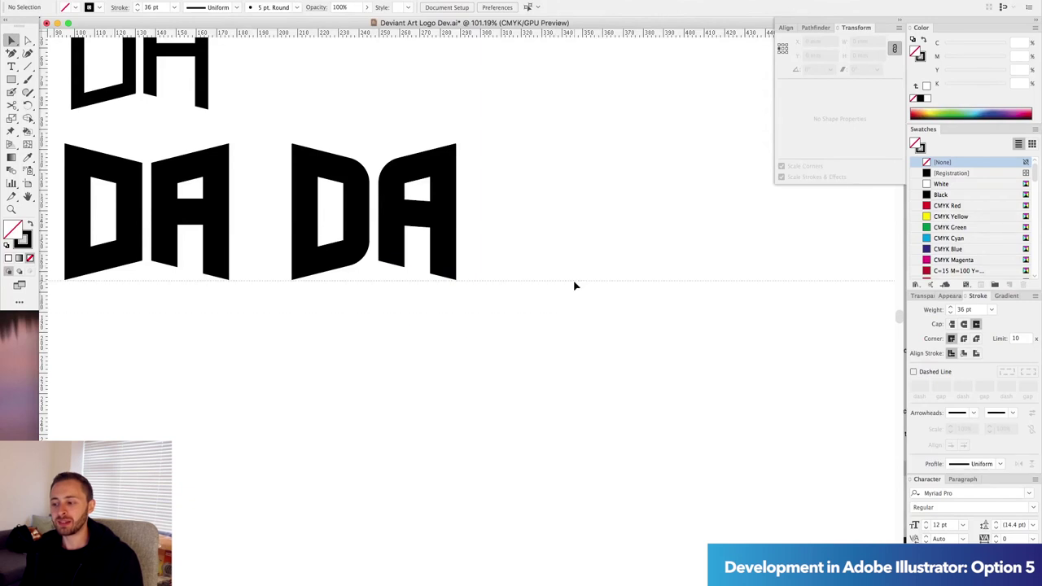
scroll(600, 372, up, 5)
key(backslash)
drag(414, 279, 523, 293)
Outline the crossbar line's stroke and give the DA outline a 30 pt stroke
scroll(388, 281, down, 2)
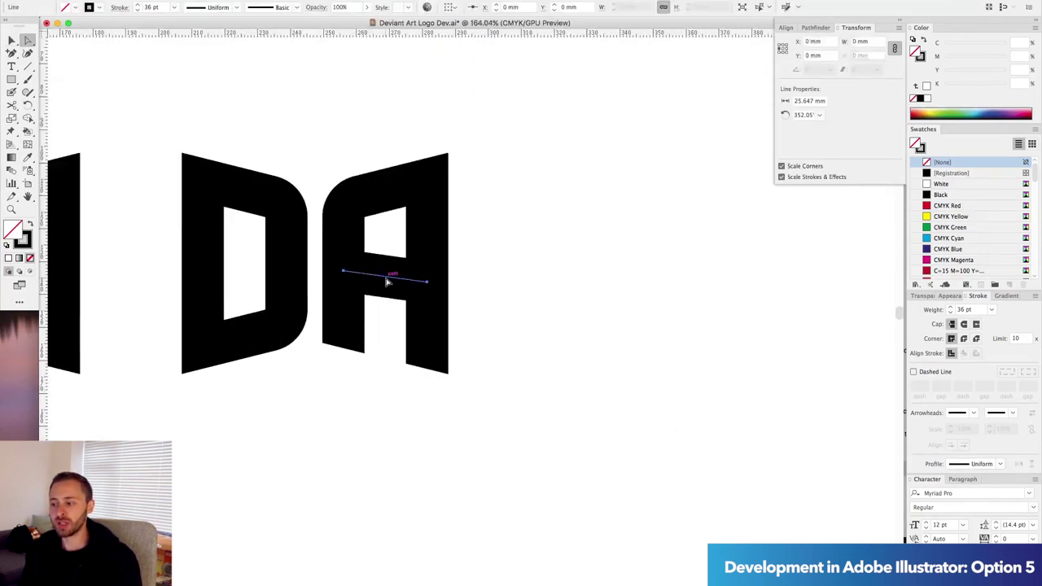
click(393, 277)
click(220, 1)
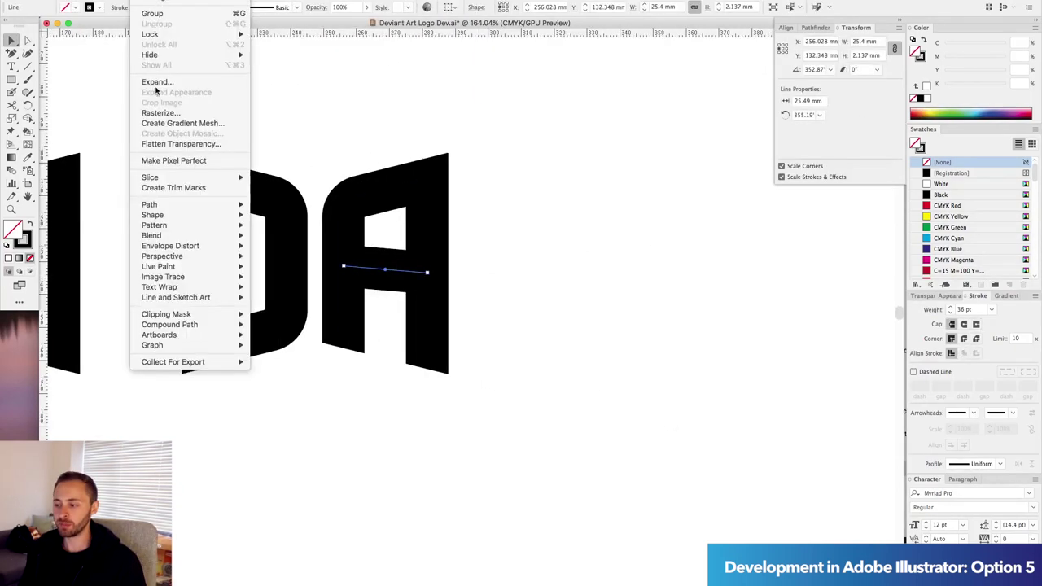
click(285, 224)
scroll(372, 293, down, 2)
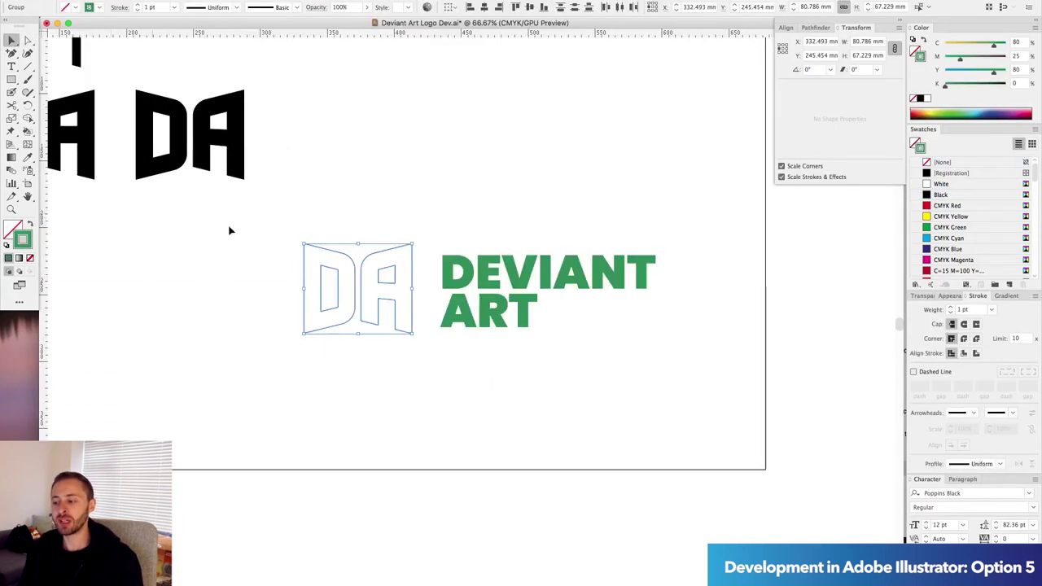
text(30)
key(Return)
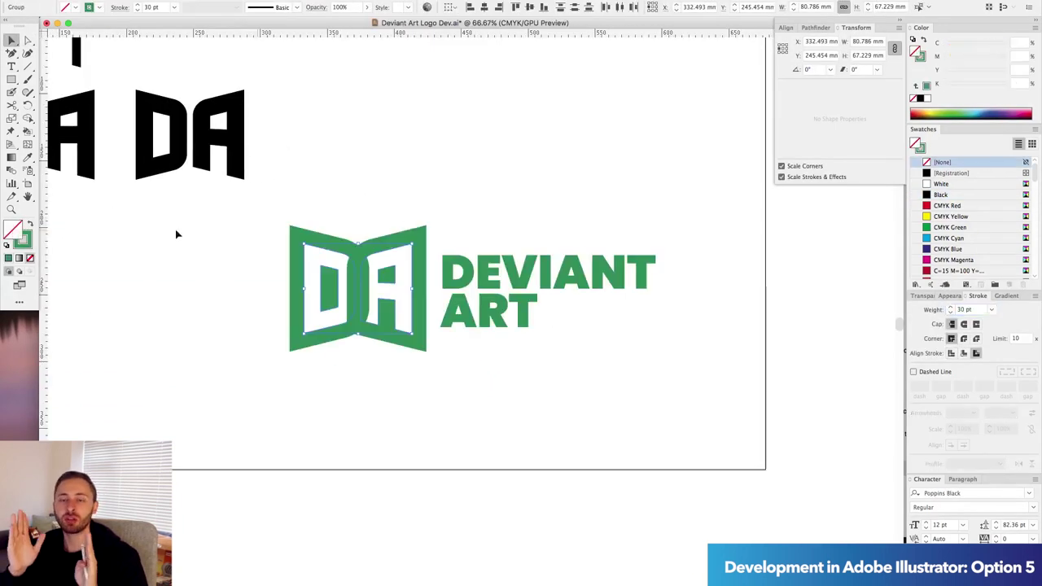
Enlarge the DEVIANT ART text and place it beside the DA mark
click(474, 188)
scroll(423, 190, up, 3)
click(379, 213)
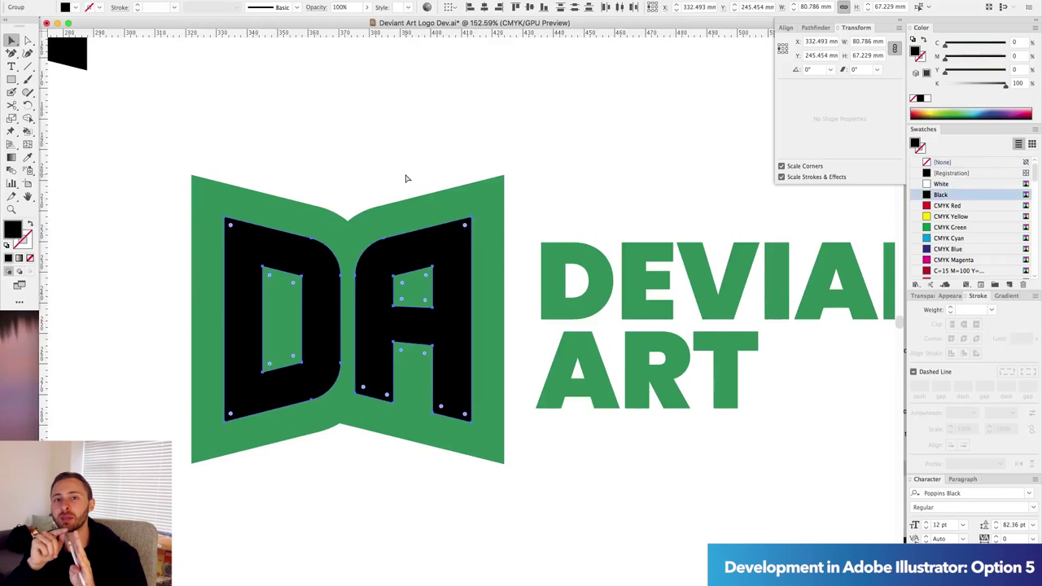
click(456, 211)
scroll(456, 211, down, 3)
scroll(652, 329, up, 2)
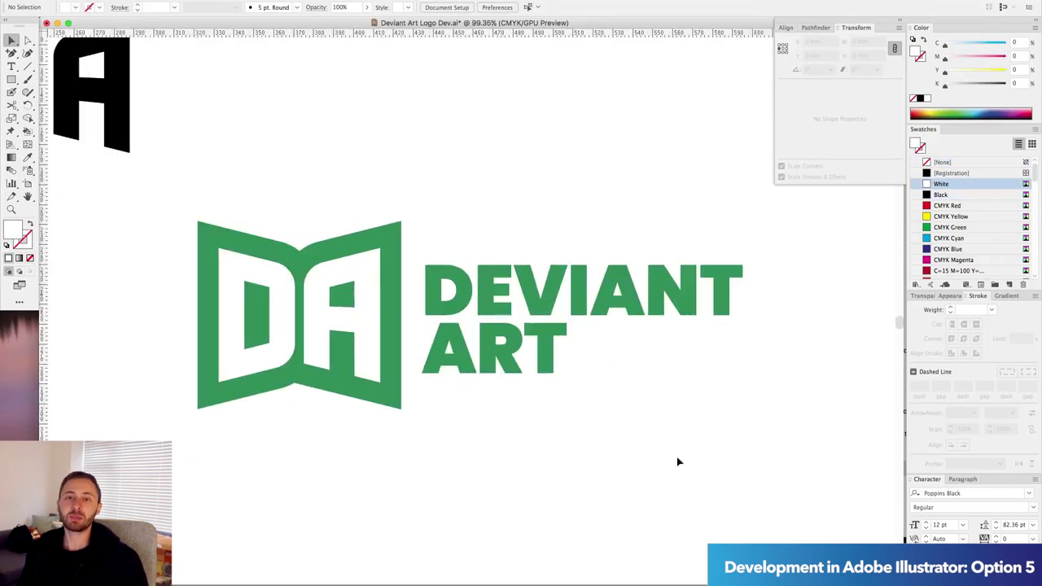
drag(440, 257, 420, 211)
drag(558, 372, 548, 465)
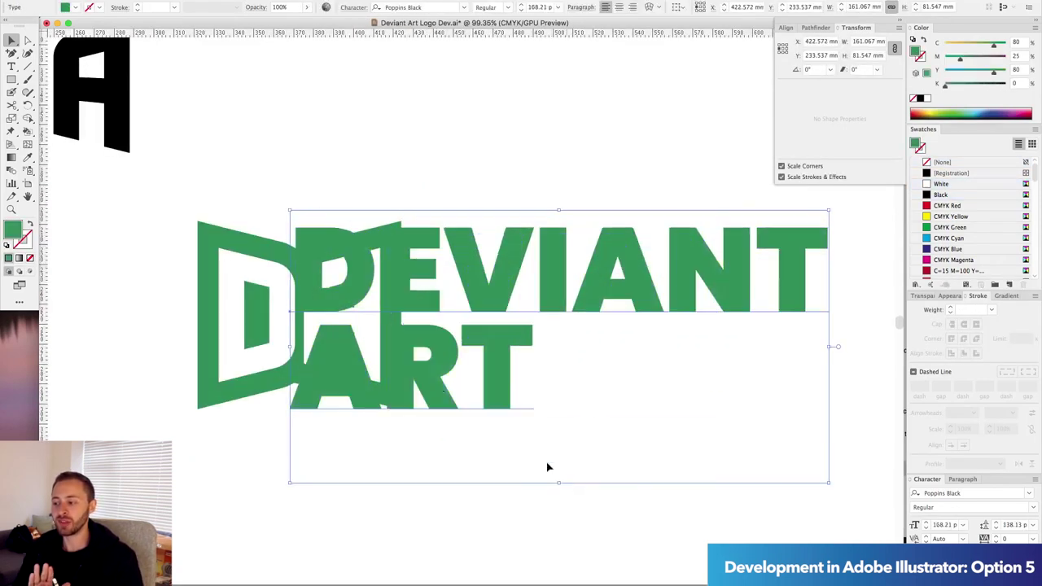
drag(548, 219, 675, 205)
drag(628, 396, 570, 383)
click(522, 180)
Shift the DA logo and text left and down, then nudge the wordmark slightly right
scroll(523, 180, down, 3)
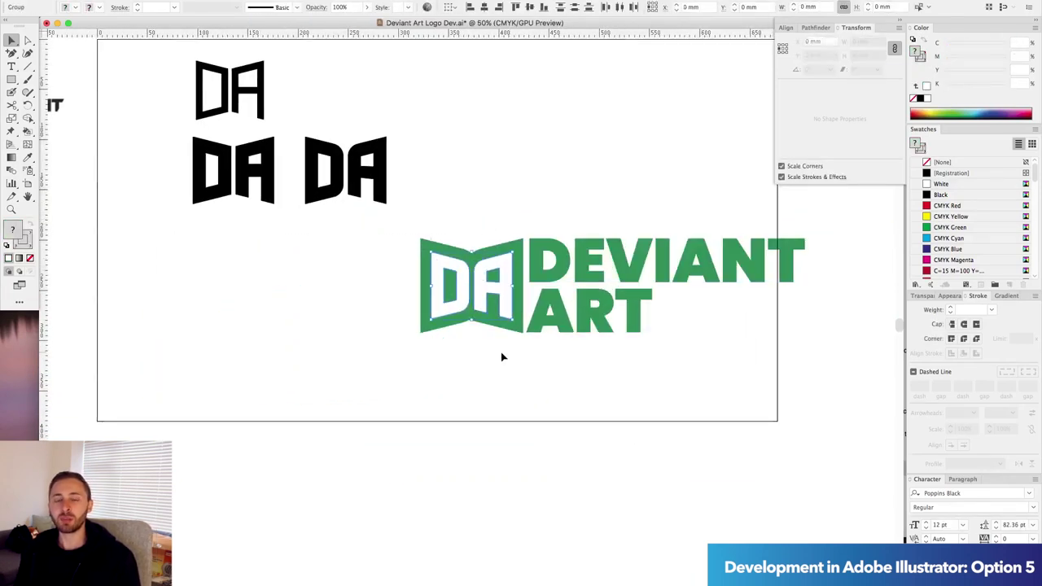
click(594, 301)
drag(604, 272, 463, 315)
click(771, 477)
scroll(770, 477, up, 2)
click(469, 318)
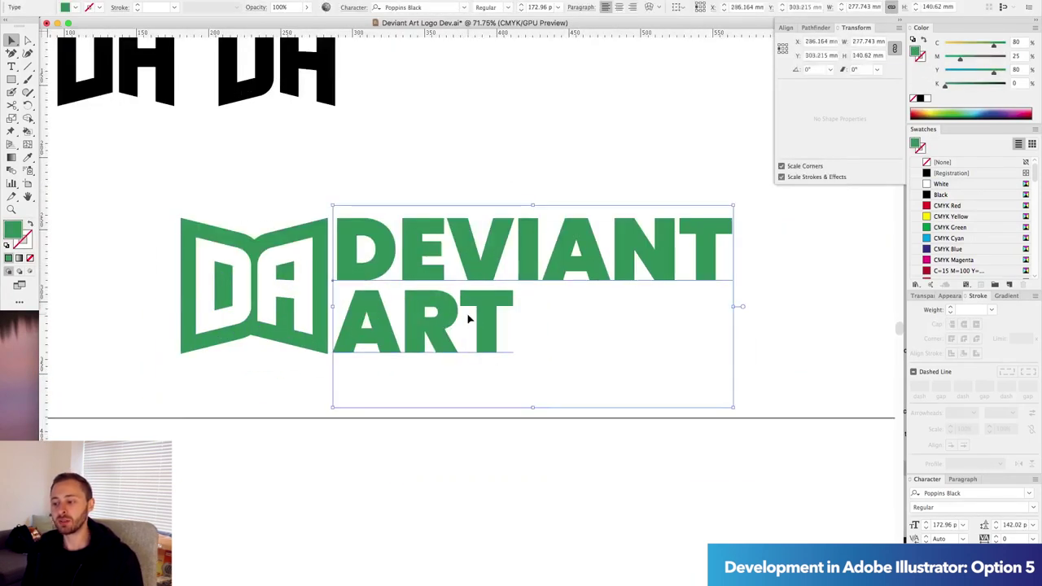
key(Right)
Draw a small cyan square over the A to check the spacing gap
drag(298, 266, 320, 288)
mouse_move(313, 266)
mouse_down()
mouse_move(327, 272)
mouse_move(339, 259)
mouse_up()
scroll(339, 258, up, 5)
key(Right)
click(432, 227)
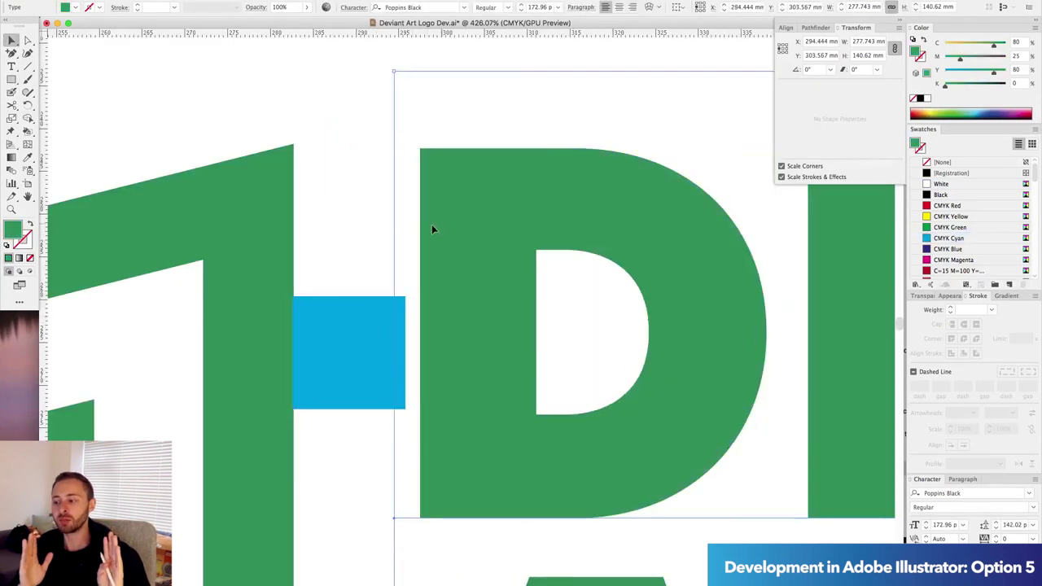